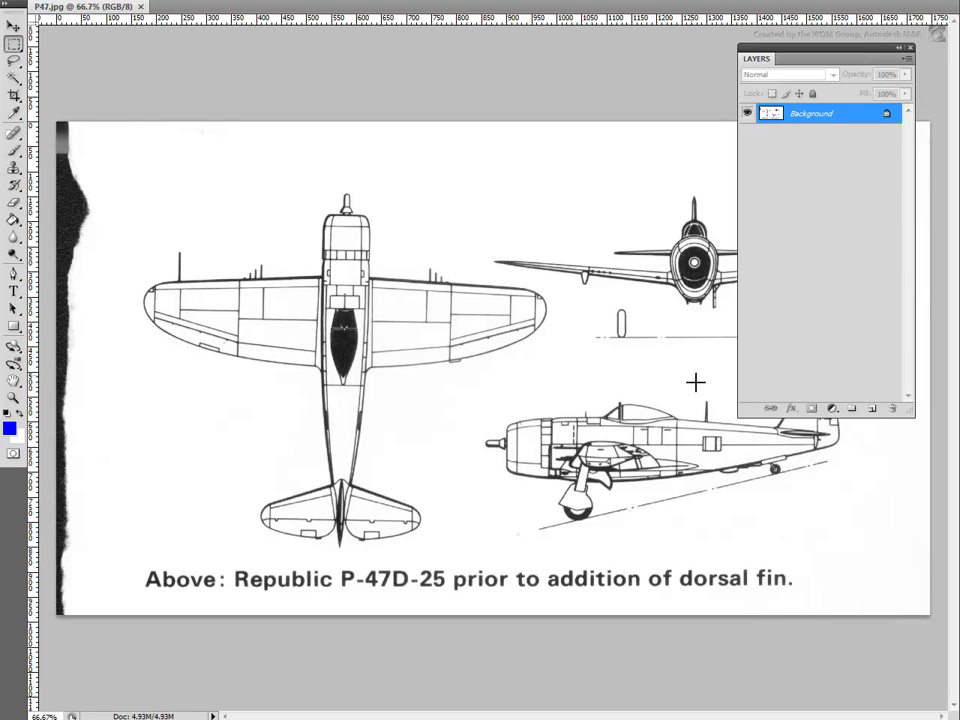
# Step: Convert the Background into an editable layer named Layer 0
pyautogui.moveTo(838, 51)
pyautogui.mouseDown()
pyautogui.moveTo(774, 60)
pyautogui.moveTo(843, 53)
pyautogui.mouseUp()
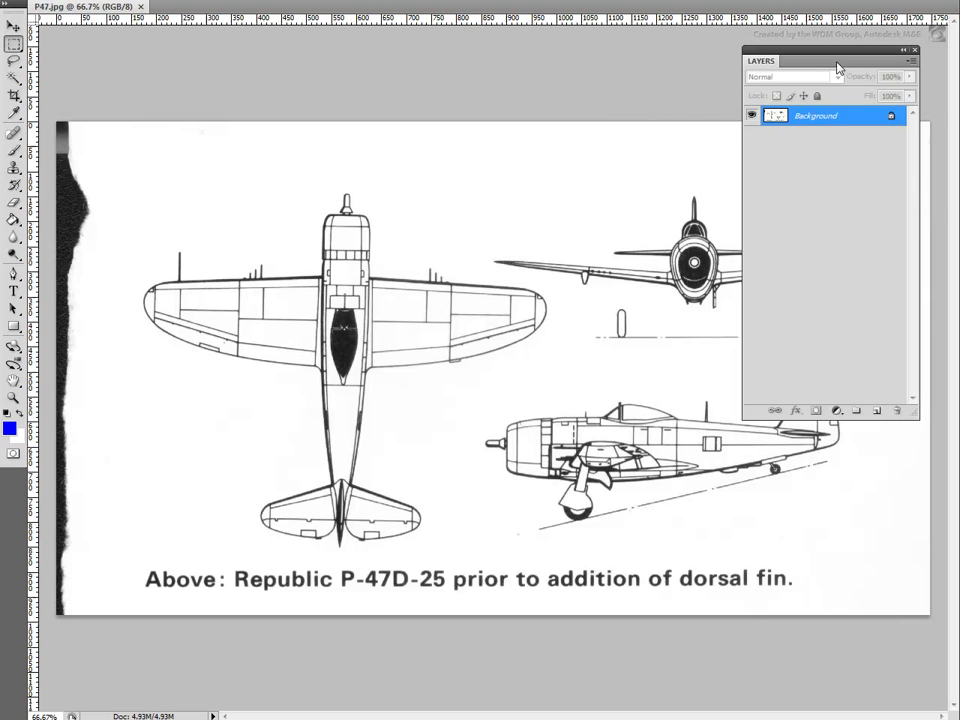
pyautogui.rightClick(807, 122)
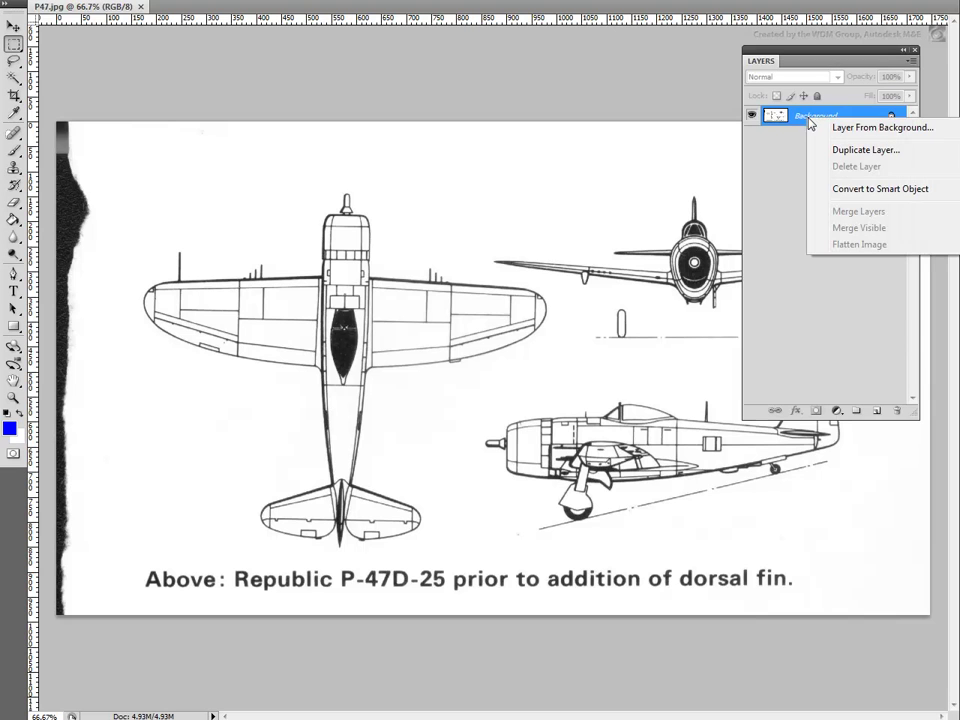
pyautogui.click(840, 128)
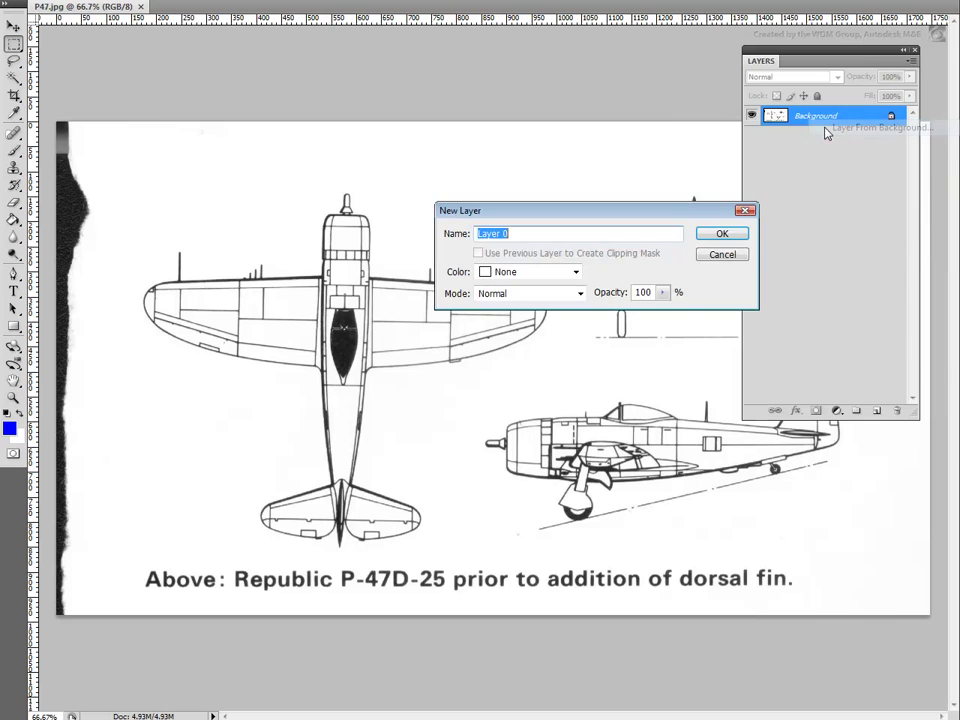
pyautogui.click(722, 235)
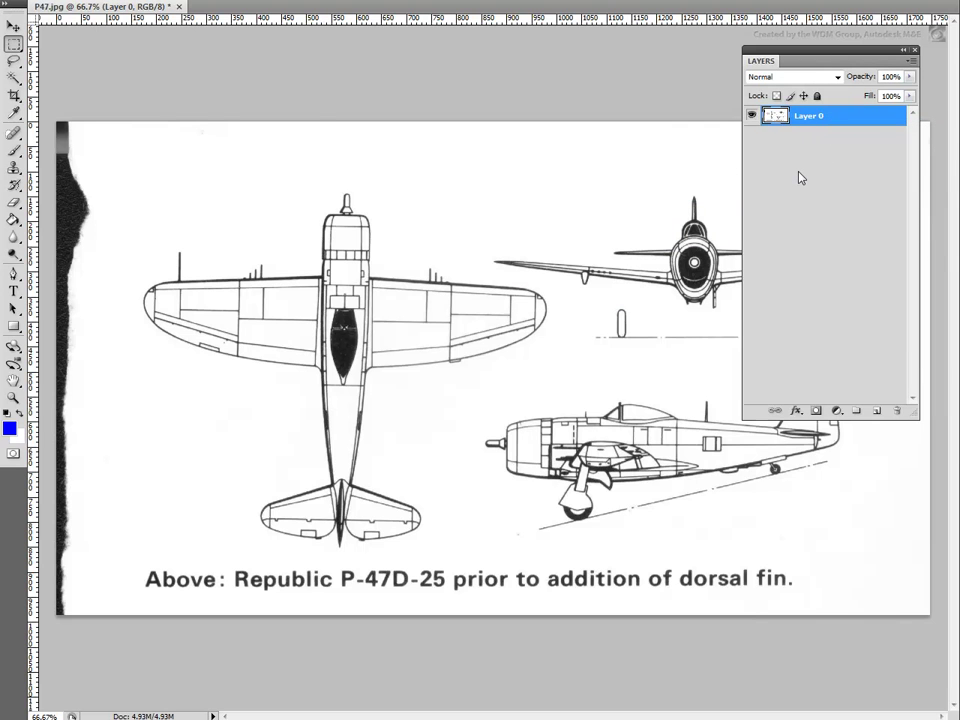
# Step: Lasso the top-view plane and copy it onto a new layer with Ctrl+J
pyautogui.click(14, 61)
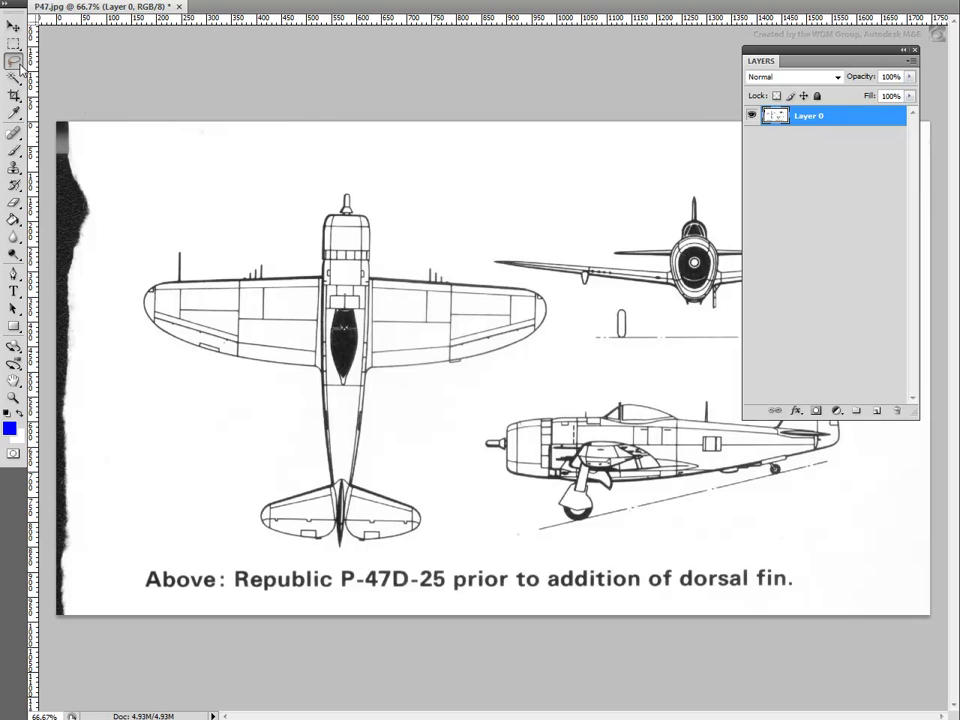
pyautogui.moveTo(152, 240)
pyautogui.mouseDown()
pyautogui.moveTo(144, 363)
pyautogui.moveTo(186, 429)
pyautogui.moveTo(226, 531)
pyautogui.moveTo(286, 548)
pyautogui.moveTo(416, 550)
pyautogui.moveTo(443, 510)
pyautogui.moveTo(444, 454)
pyautogui.moveTo(577, 345)
pyautogui.moveTo(582, 307)
pyautogui.moveTo(488, 268)
pyautogui.moveTo(385, 168)
pyautogui.moveTo(312, 167)
pyautogui.moveTo(272, 184)
pyautogui.mouseUp()
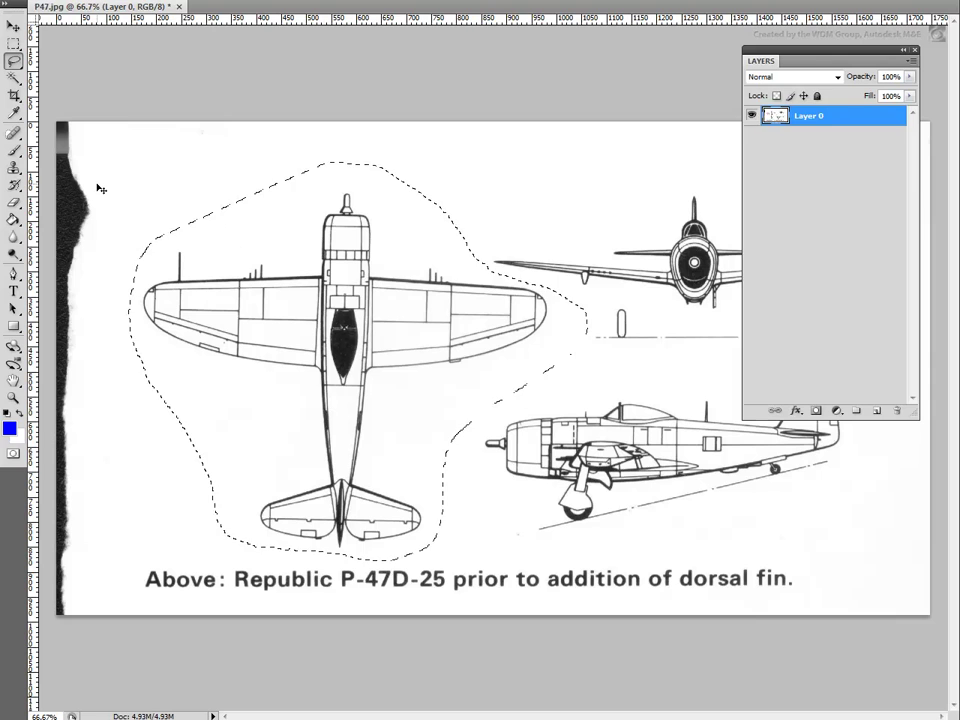
pyautogui.hotkey('ctrl', 'j')
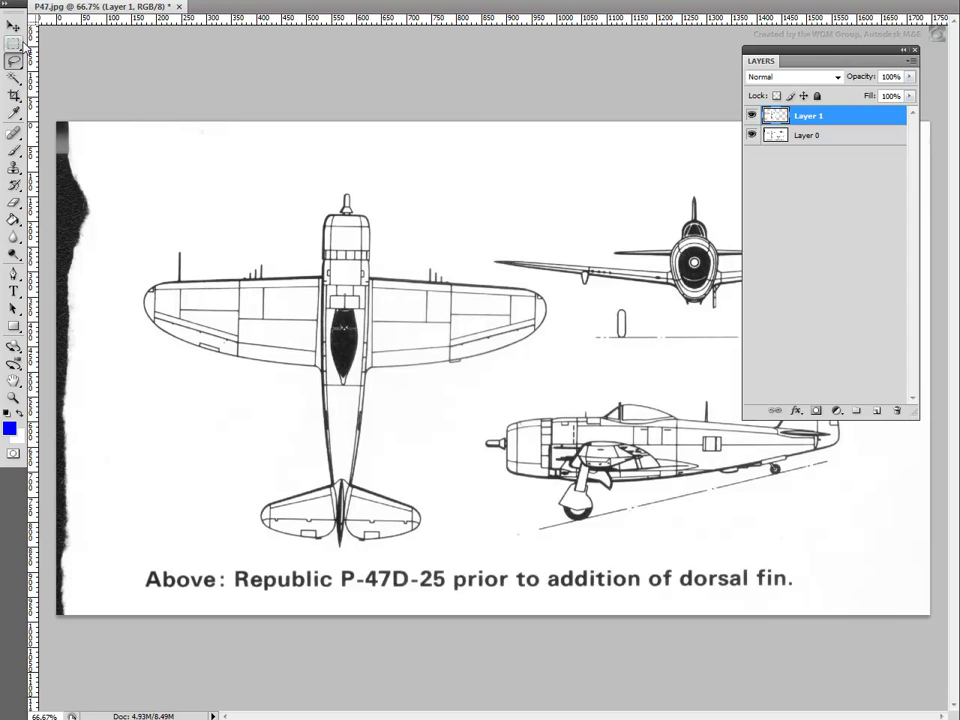
# Step: Shift the Layer 1 top view right, then add a vertical fuselage guide and a horizontal wing guide
pyautogui.click(13, 25)
pyautogui.moveTo(363, 341); pyautogui.dragTo(530, 326)
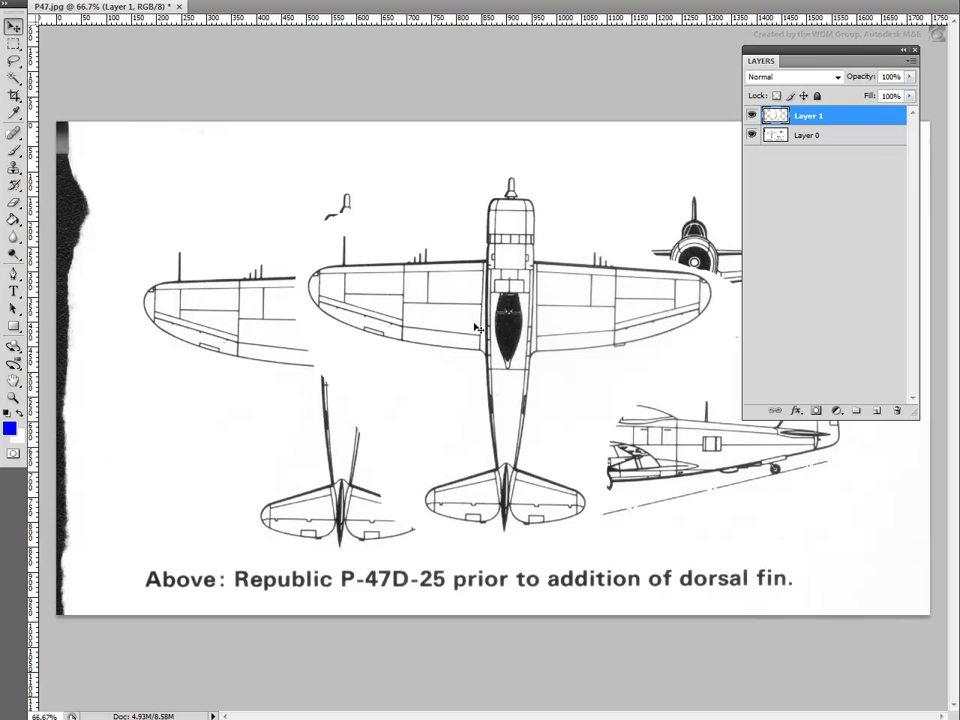
pyautogui.moveTo(500, 317); pyautogui.dragTo(514, 333)
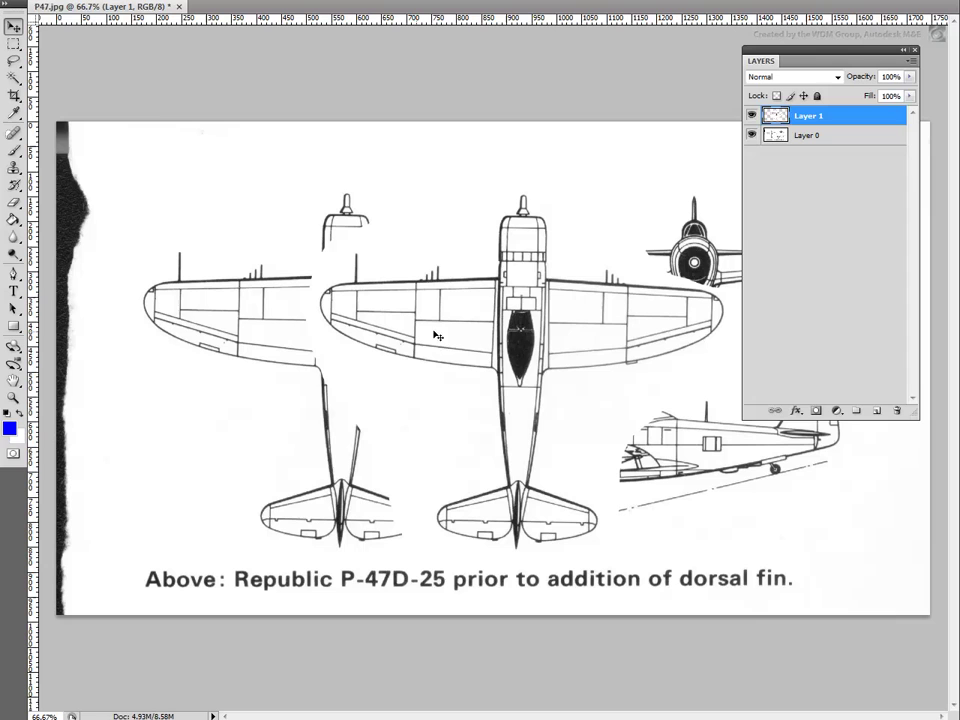
pyautogui.moveTo(36, 325); pyautogui.dragTo(507, 314)
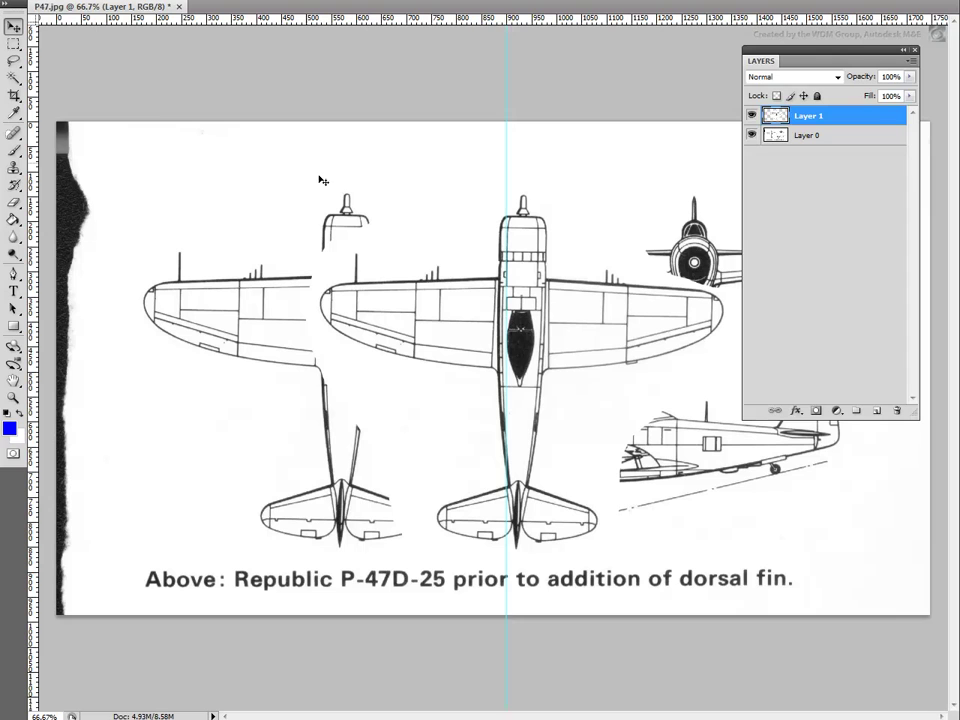
pyautogui.moveTo(261, 30); pyautogui.dragTo(242, 370)
# Step: Zoom in at the canvas edge and reposition the horizontal guide
pyautogui.click(13, 397)
pyautogui.moveTo(96, 401); pyautogui.dragTo(41, 355)
pyautogui.click(14, 25)
pyautogui.moveTo(360, 189); pyautogui.dragTo(353, 237)
# Step: Zoom in on the vertical guide and nudge it to exactly 900 px
pyautogui.press('z')
pyautogui.hotkey('ctrl', 'alt', '0')
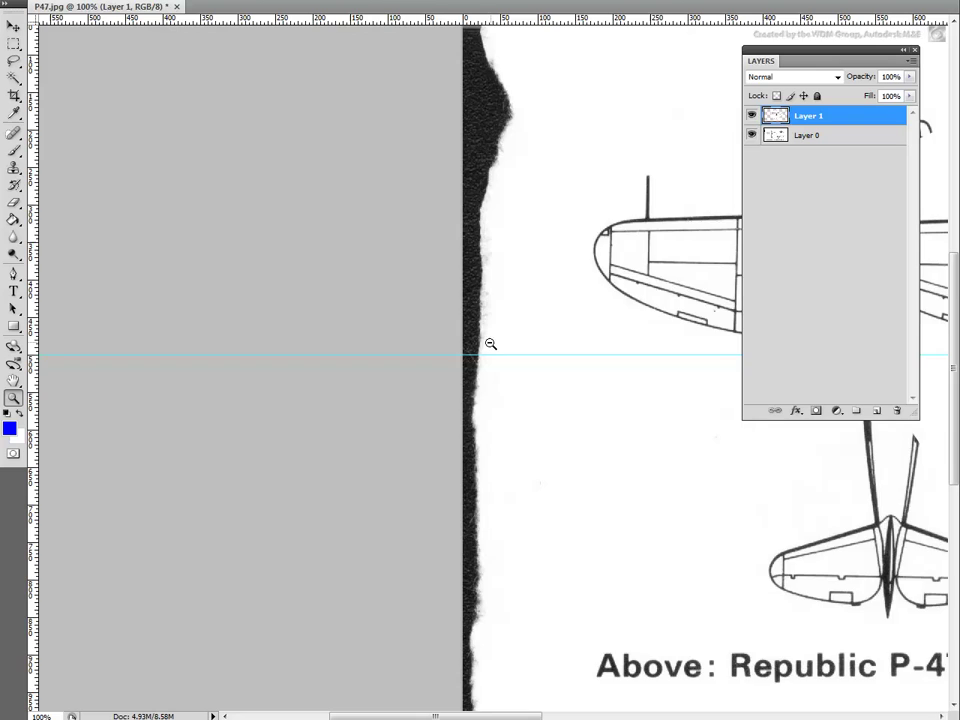
pyautogui.keyDown('alt'); pyautogui.click(490, 343); pyautogui.keyUp('alt')
pyautogui.moveTo(488, 141); pyautogui.dragTo(528, 105)
pyautogui.press('v')
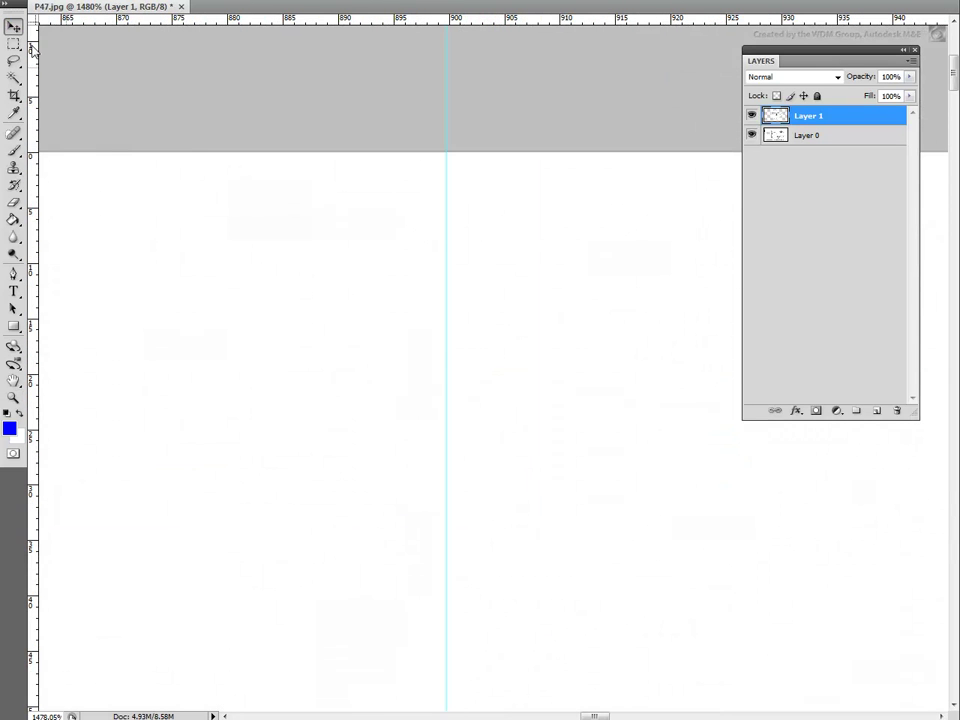
pyautogui.moveTo(445, 242); pyautogui.dragTo(449, 242)
# Step: Zoom back out and realign the Layer 1 top view over the original
pyautogui.press('z')
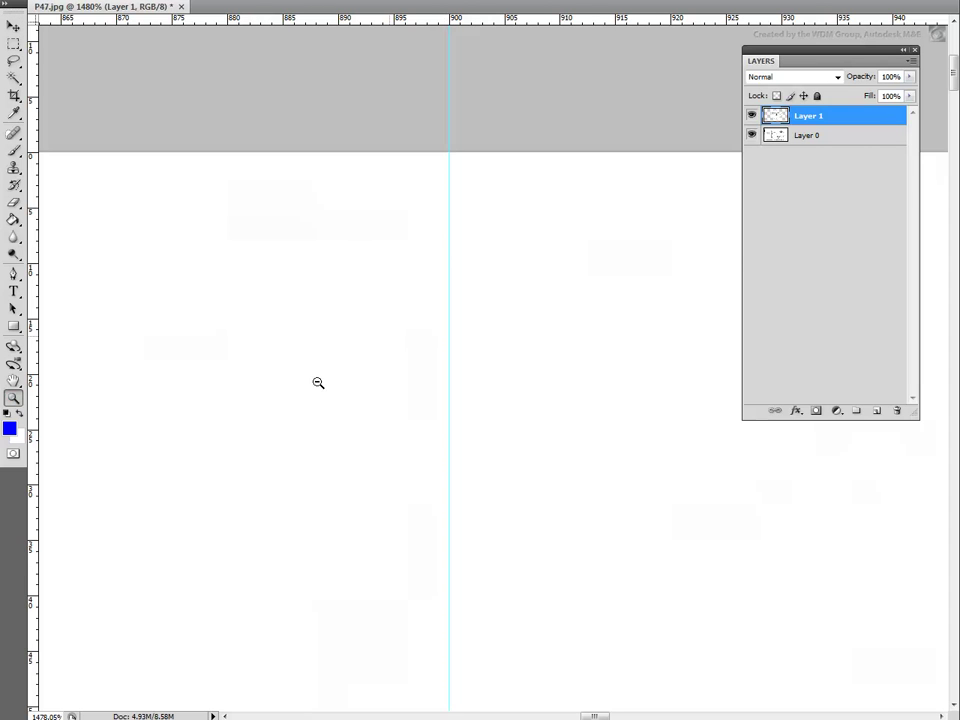
pyautogui.keyDown('alt'); pyautogui.click(225, 465); pyautogui.keyUp('alt')
pyautogui.keyDown('alt'); pyautogui.click(216, 467); pyautogui.keyUp('alt')
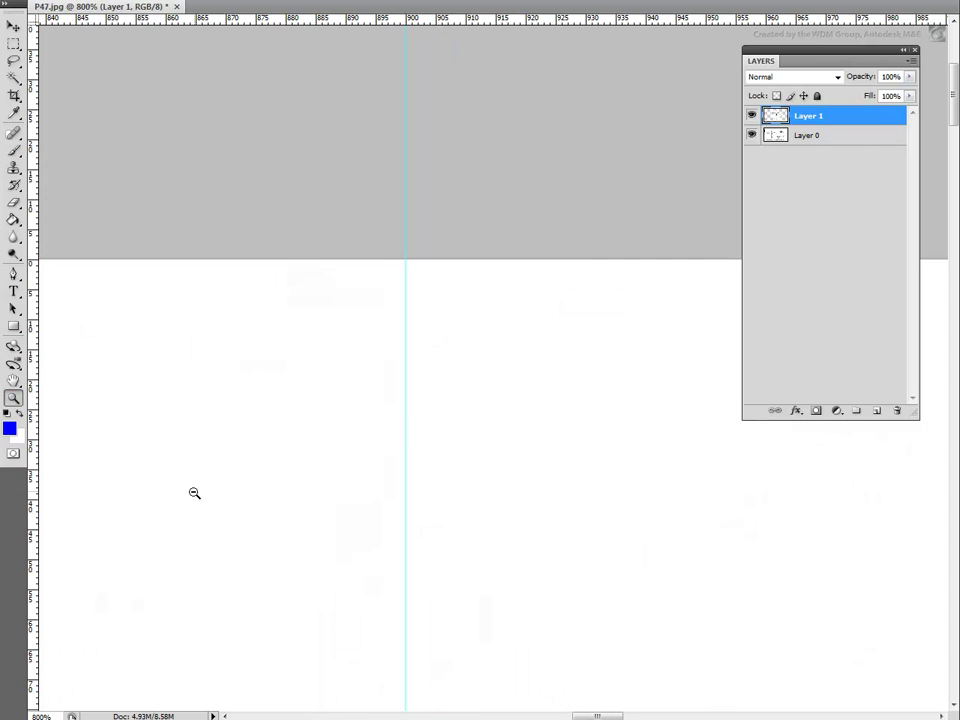
pyautogui.doubleClick(13, 397)
pyautogui.keyDown('alt'); pyautogui.click(269, 481); pyautogui.keyUp('alt')
pyautogui.click(13, 25)
pyautogui.moveTo(551, 385)
pyautogui.mouseDown()
pyautogui.moveTo(540, 350)
pyautogui.moveTo(549, 323)
pyautogui.mouseUp()
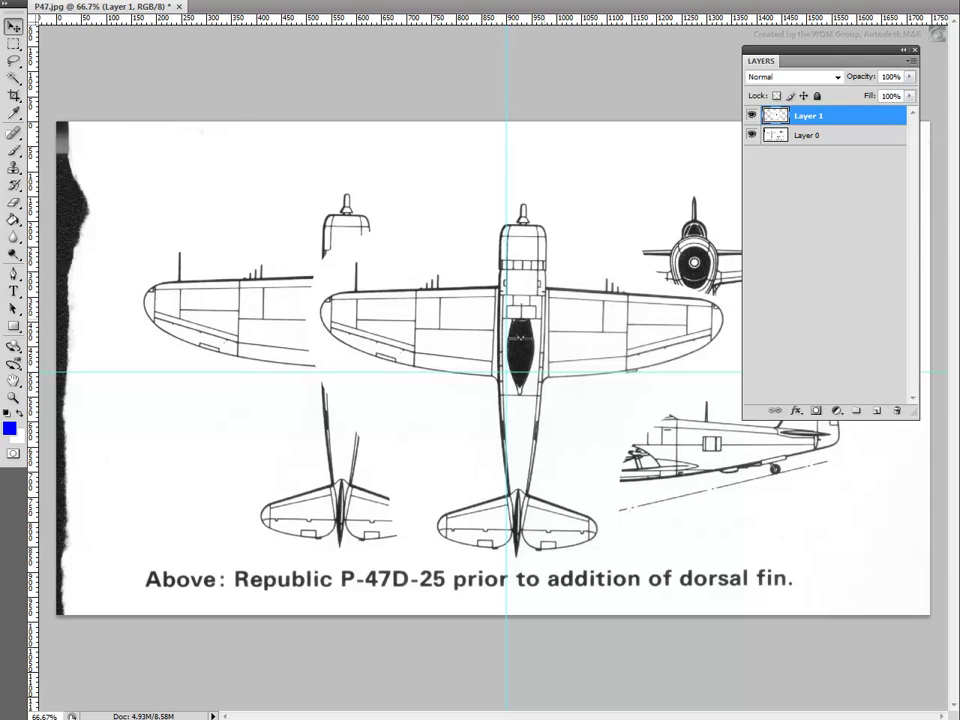
# Step: Free Transform Layer 1: rotate 90° counter-clockwise, centre on the guide crossing, and apply
pyautogui.hotkey('alt', 'e')
pyautogui.click(112, 226)
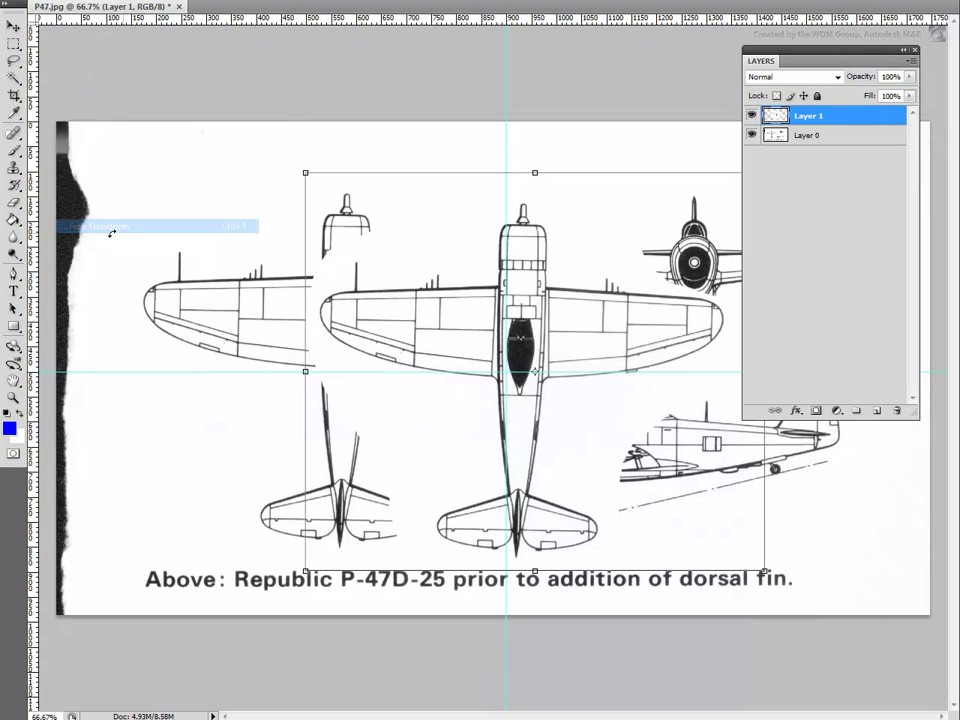
pyautogui.moveTo(591, 326); pyautogui.dragTo(551, 336)
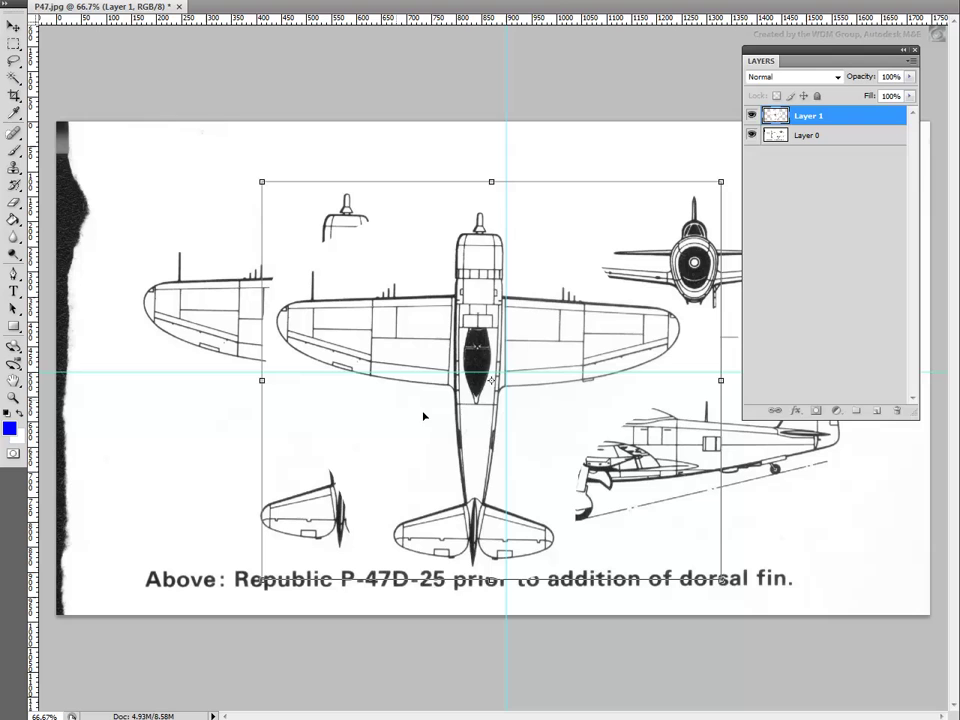
pyautogui.moveTo(538, 155)
pyautogui.mouseDown()
pyautogui.moveTo(495, 150)
pyautogui.moveTo(339, 174)
pyautogui.moveTo(238, 338)
pyautogui.moveTo(238, 366)
pyautogui.moveTo(245, 343)
pyautogui.mouseUp()
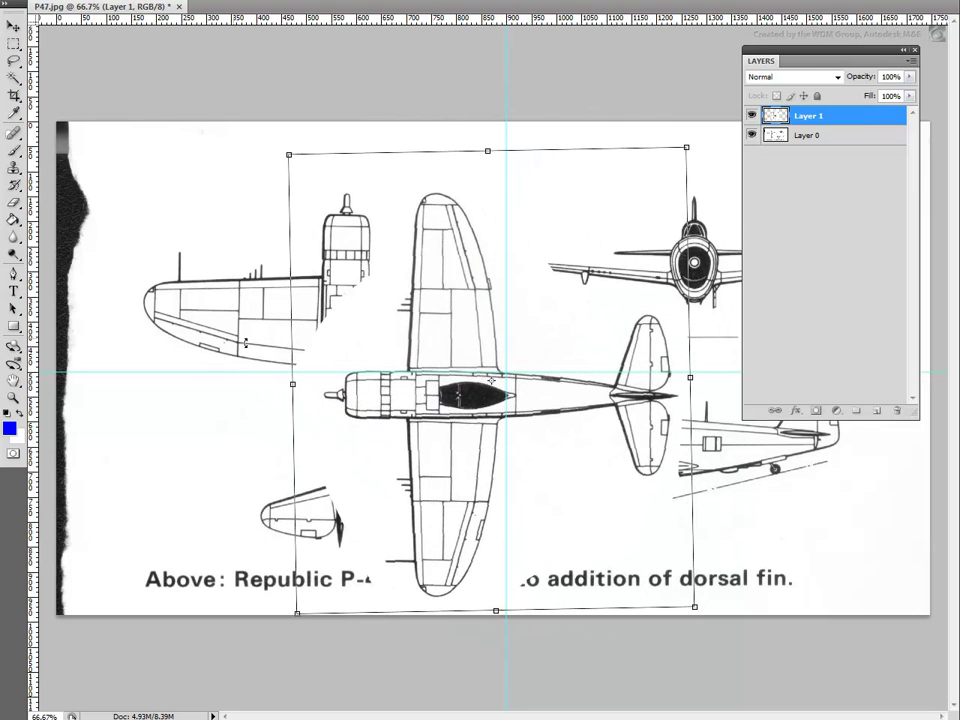
pyautogui.moveTo(396, 433)
pyautogui.mouseDown()
pyautogui.moveTo(429, 420)
pyautogui.moveTo(424, 407)
pyautogui.mouseUp()
pyautogui.press('Down')
pyautogui.press('Down')
pyautogui.press('Down')
pyautogui.press('Down')
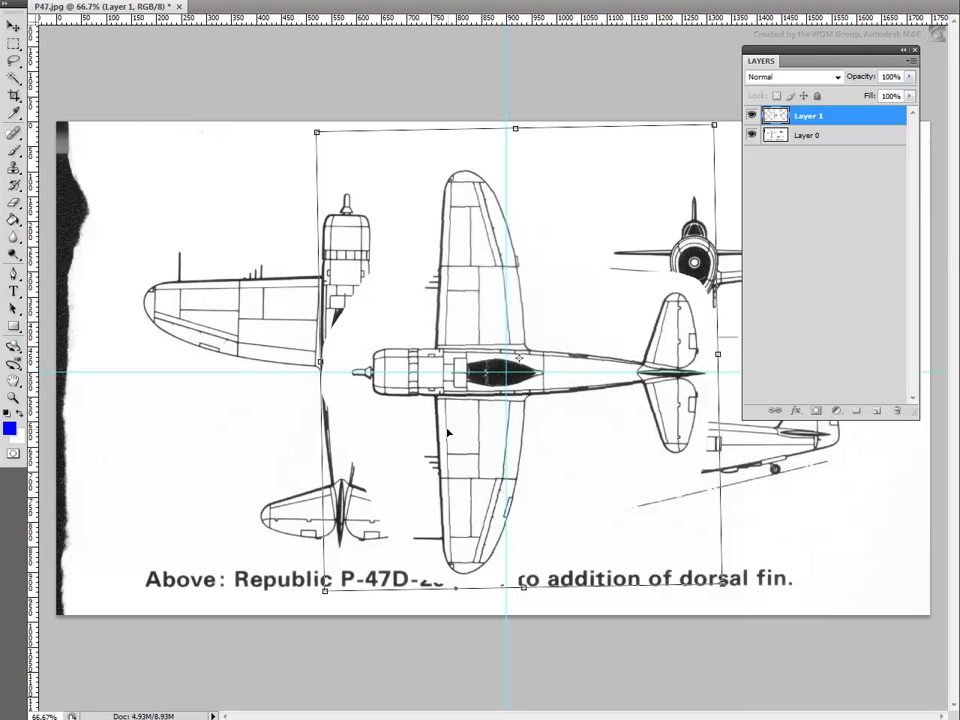
pyautogui.moveTo(440, 458); pyautogui.dragTo(431, 457)
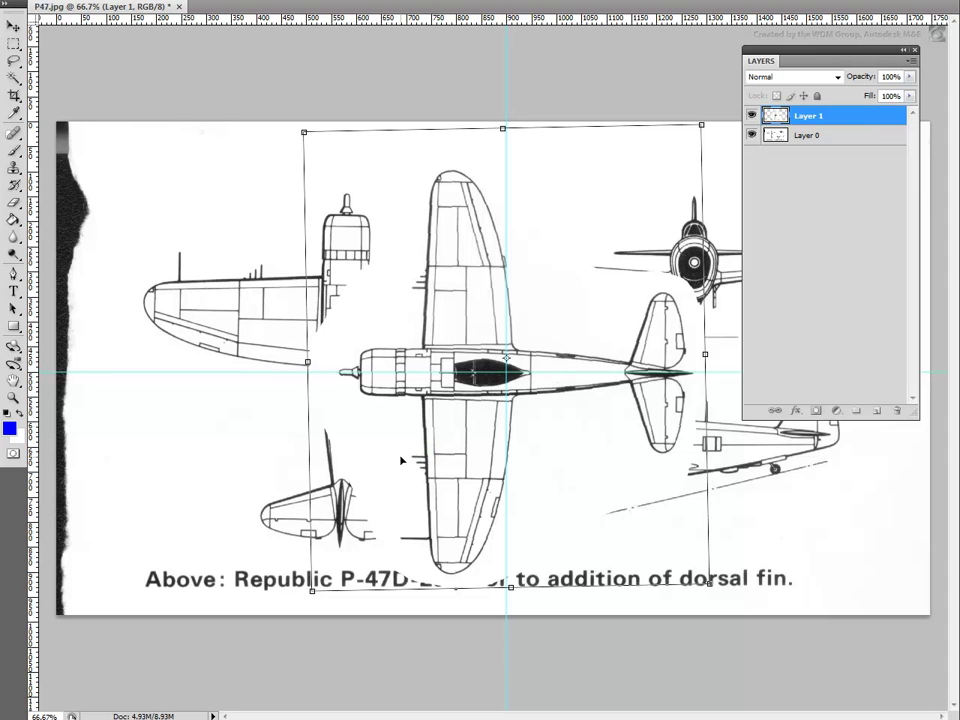
pyautogui.moveTo(398, 457); pyautogui.dragTo(401, 461)
pyautogui.click(14, 42)
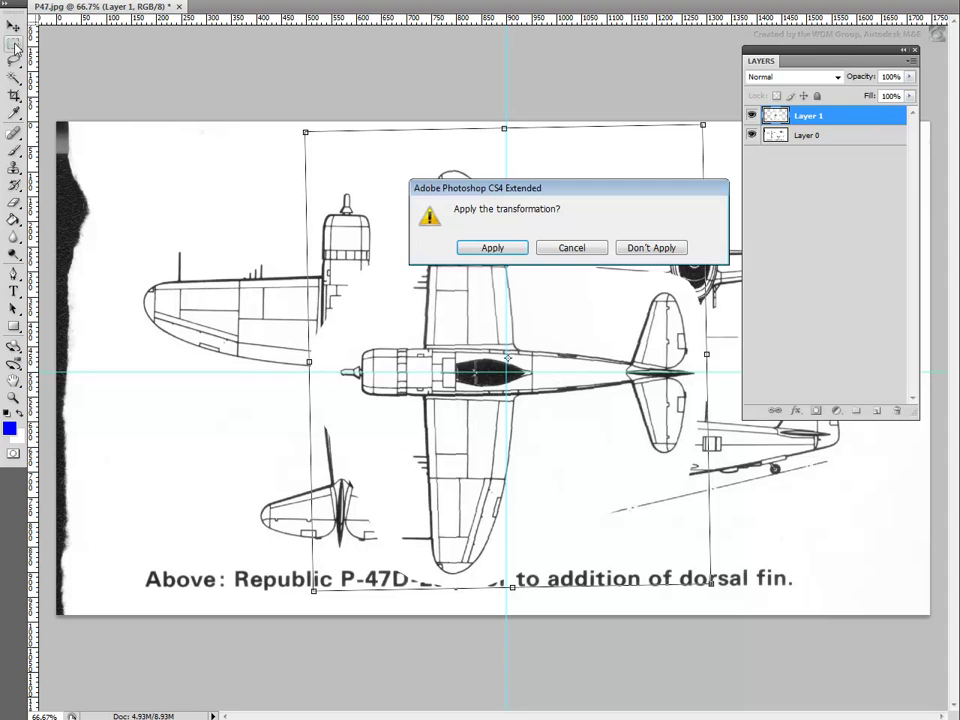
pyautogui.click(481, 251)
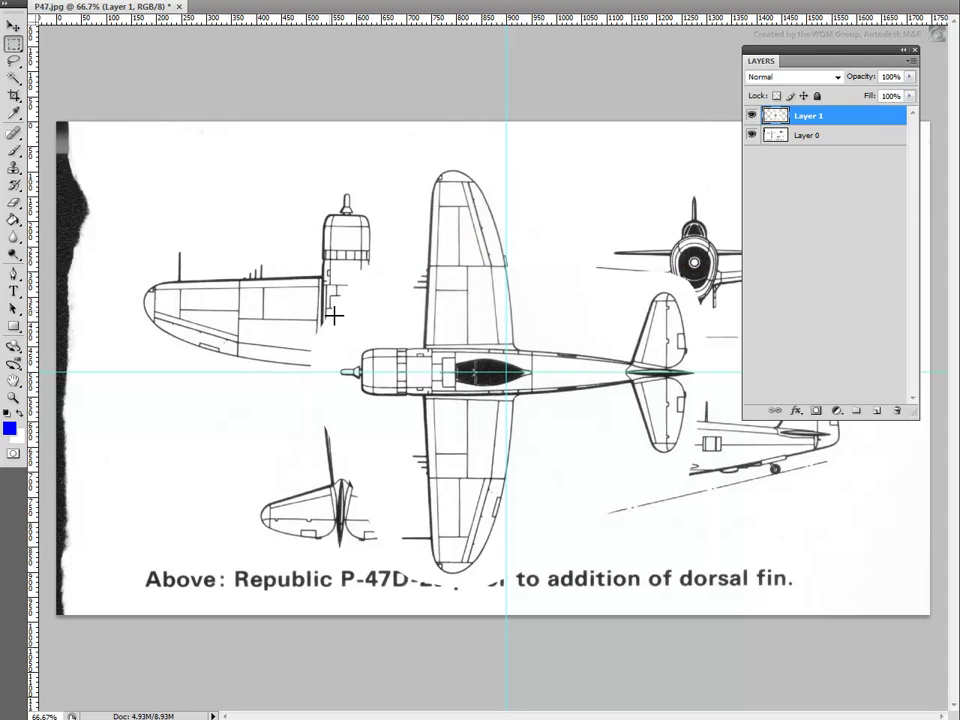
# Step: Sample the canvas white and fill a new Layer 2 above Layer 0 with it
pyautogui.click(15, 113)
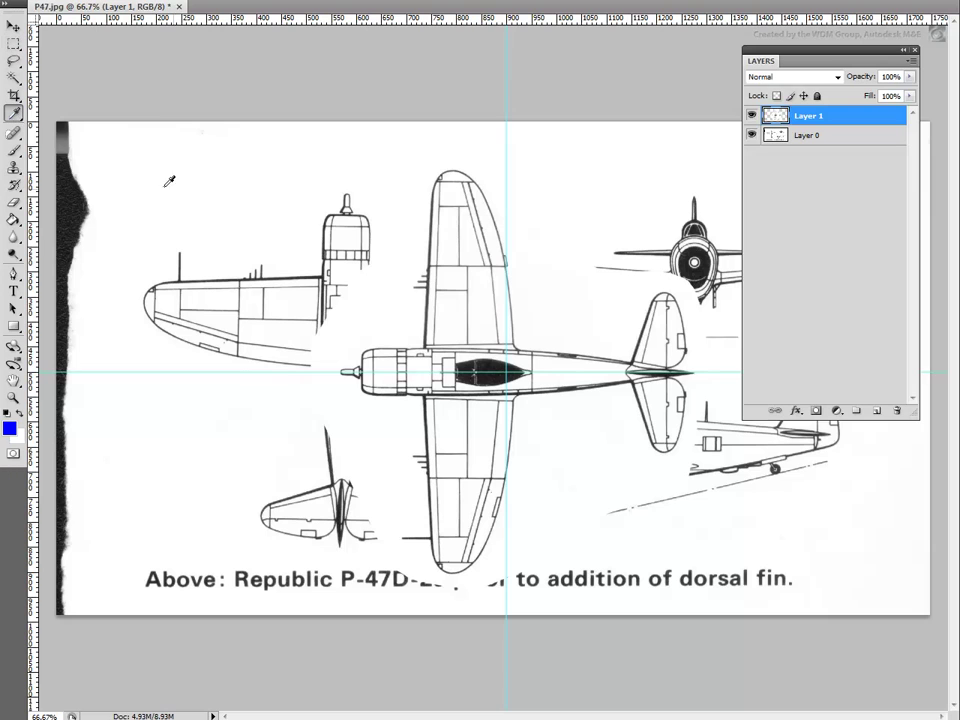
pyautogui.click(261, 226)
pyautogui.click(816, 136)
pyautogui.hotkey('ctrl', 'shift', 'alt', 'n')
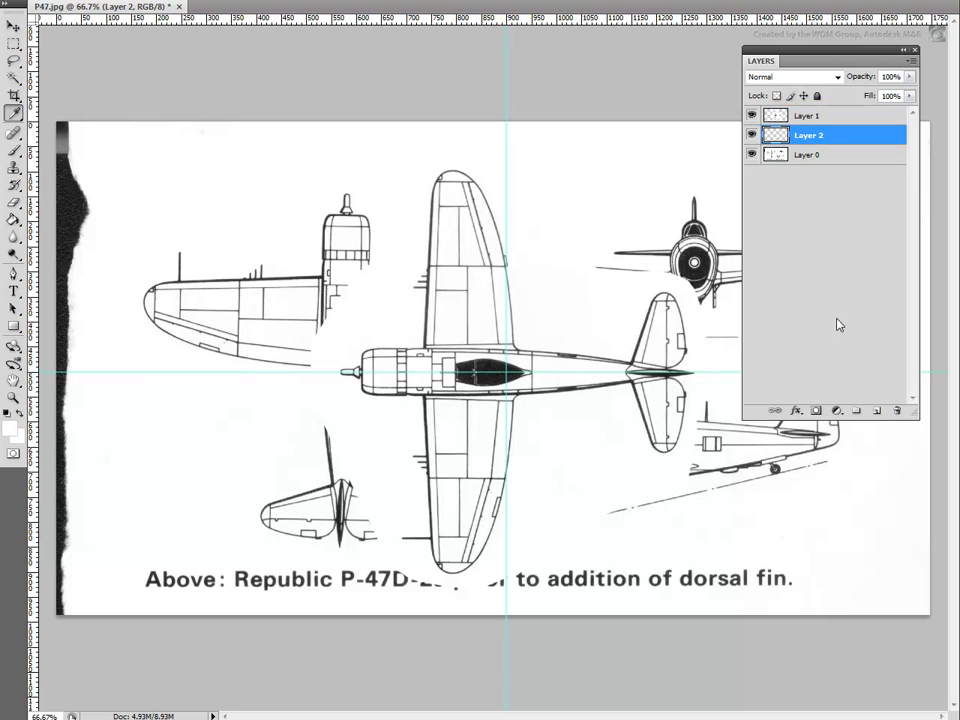
pyautogui.click(14, 219)
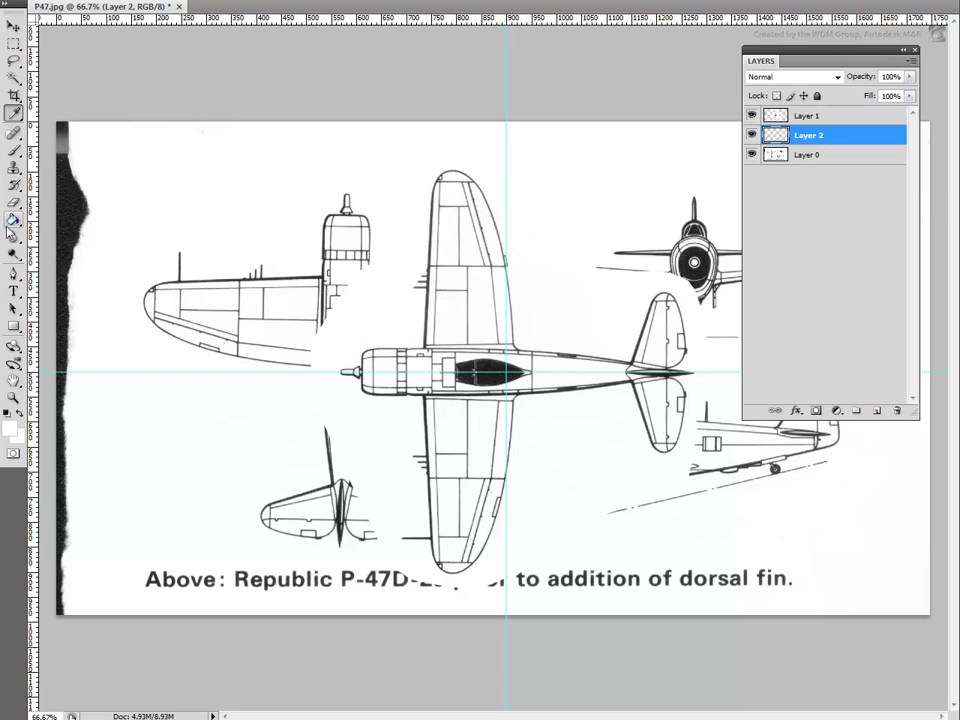
pyautogui.click(138, 218)
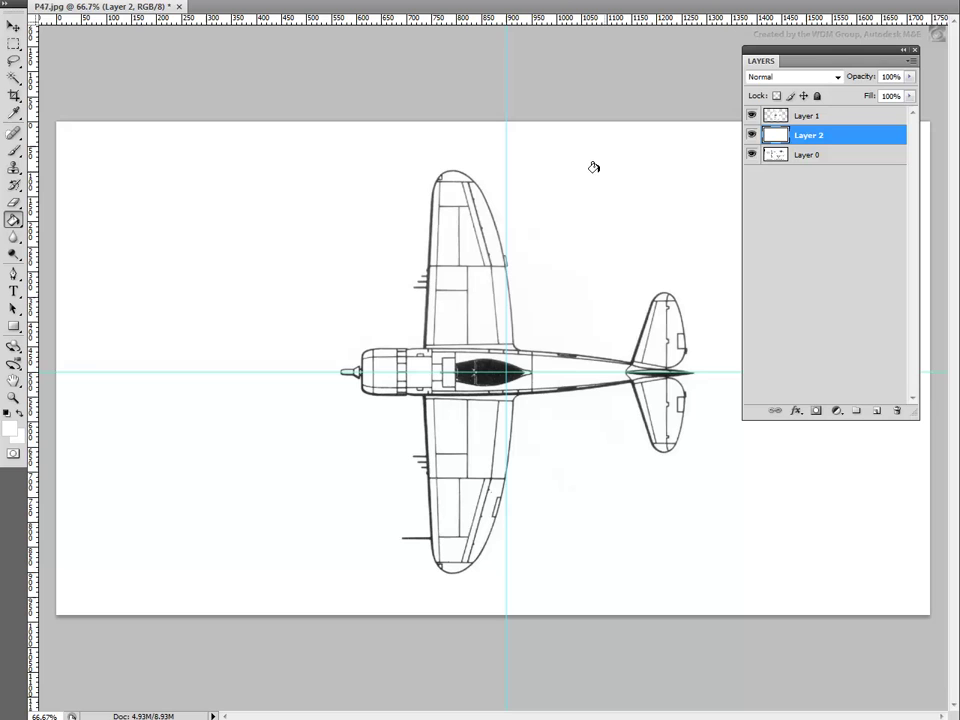
# Step: Merge the white Layer 2 into Layer 1, then hide Layer 1
pyautogui.click(822, 118)
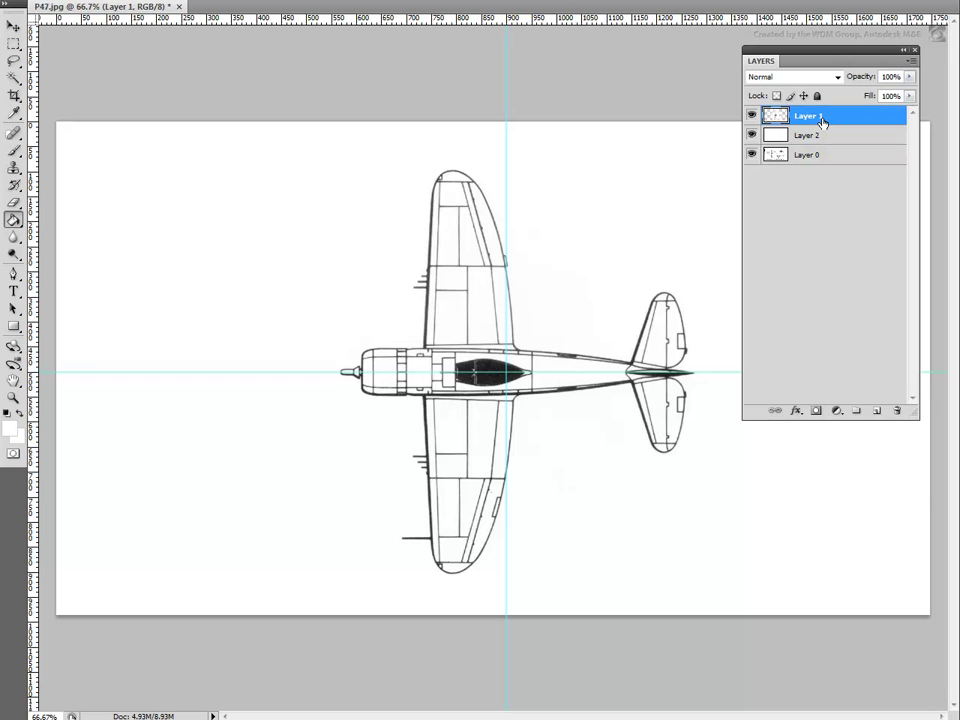
pyautogui.keyDown('shift'); pyautogui.click(822, 135); pyautogui.keyUp('shift')
pyautogui.rightClick(818, 137)
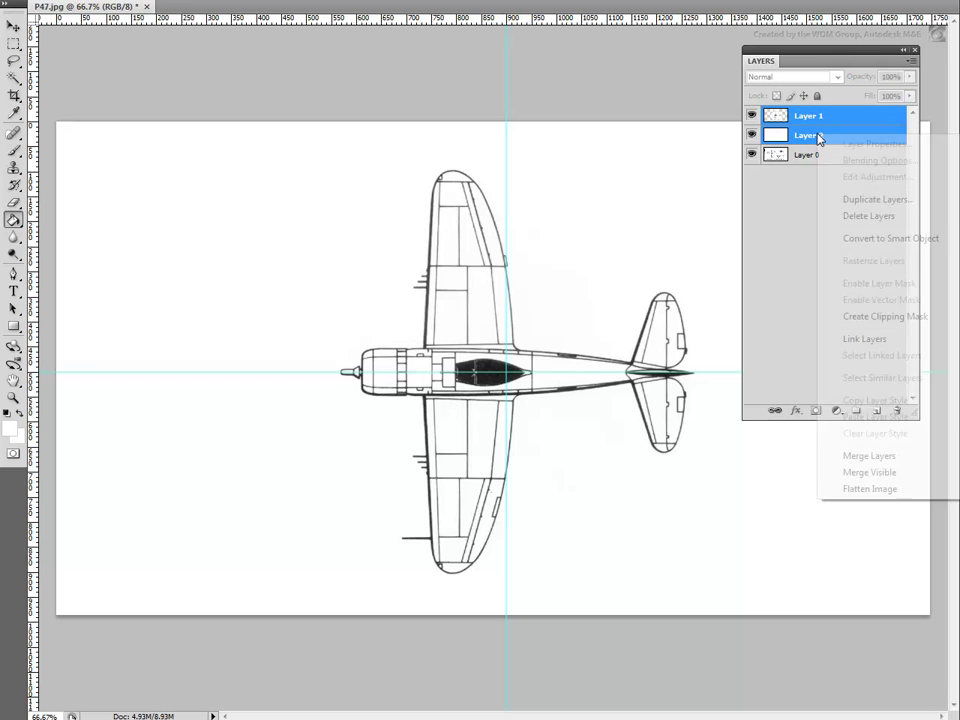
pyautogui.click(870, 455)
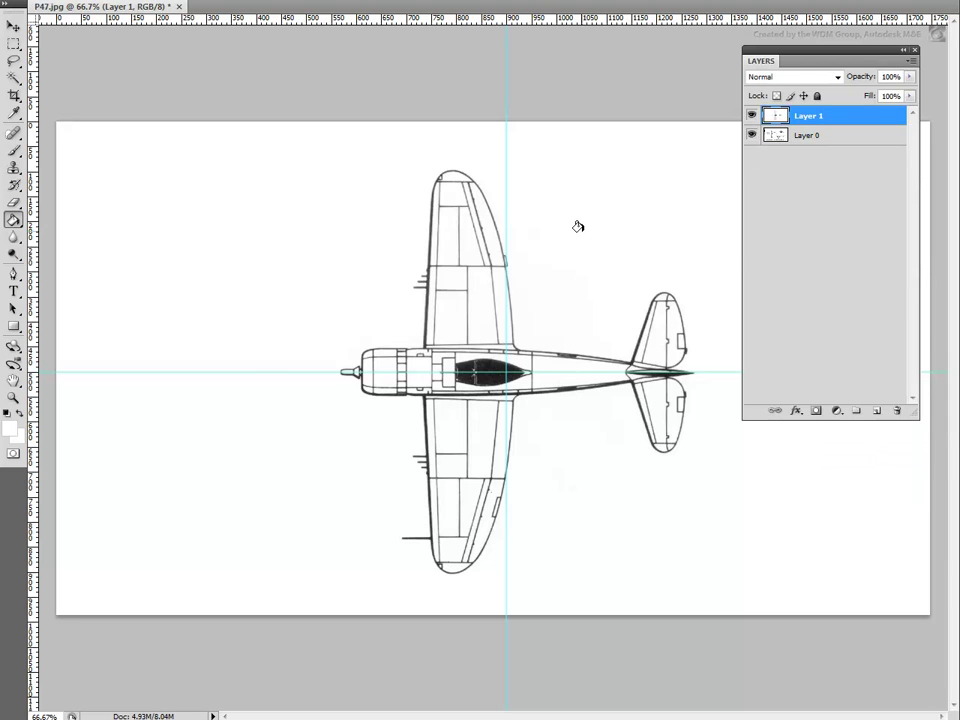
pyautogui.click(751, 117)
# Step: Lasso the front view on Layer 0 and copy it to a new Layer 2
pyautogui.moveTo(825, 56); pyautogui.dragTo(222, 82)
pyautogui.click(14, 61)
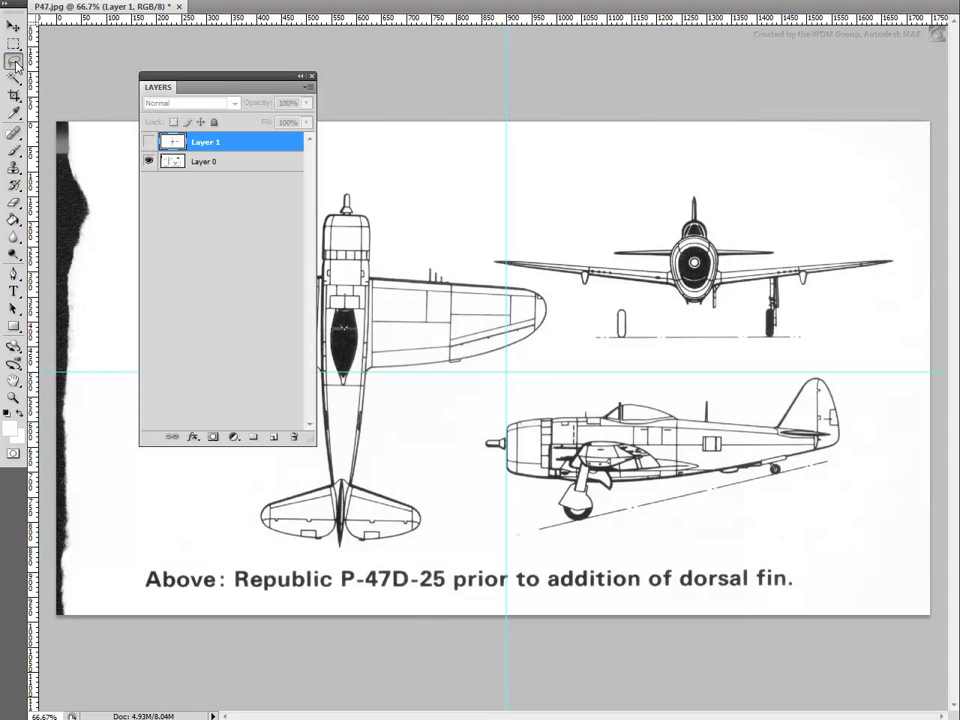
pyautogui.click(214, 166)
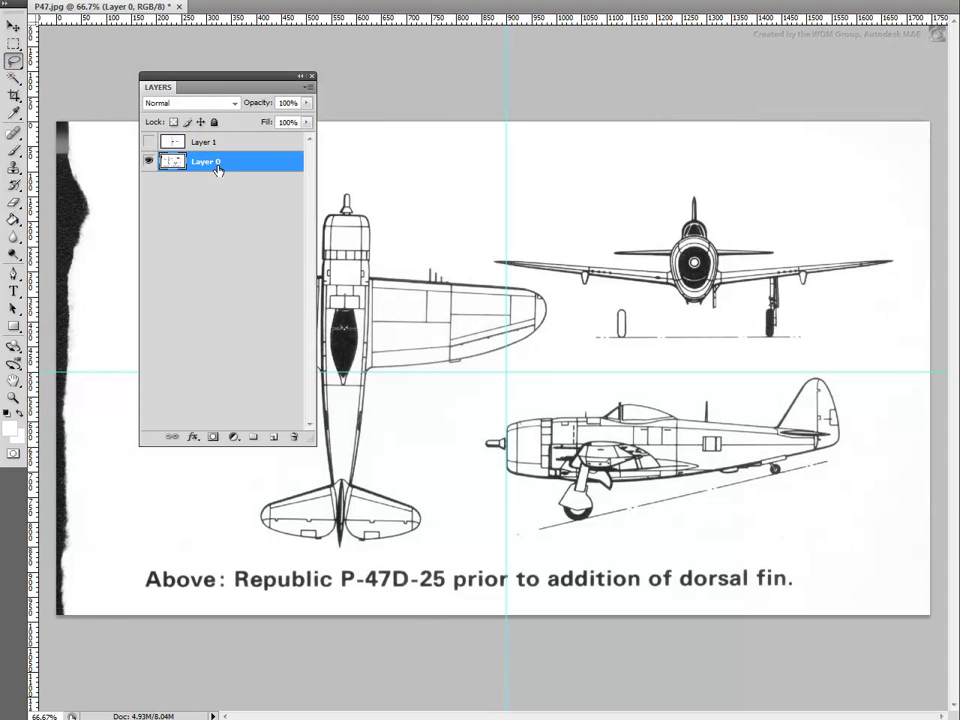
pyautogui.moveTo(487, 208)
pyautogui.mouseDown()
pyautogui.moveTo(484, 250)
pyautogui.moveTo(552, 312)
pyautogui.moveTo(608, 342)
pyautogui.moveTo(763, 352)
pyautogui.moveTo(897, 295)
pyautogui.moveTo(893, 188)
pyautogui.moveTo(488, 211)
pyautogui.mouseUp()
pyautogui.hotkey('ctrl', 'j')
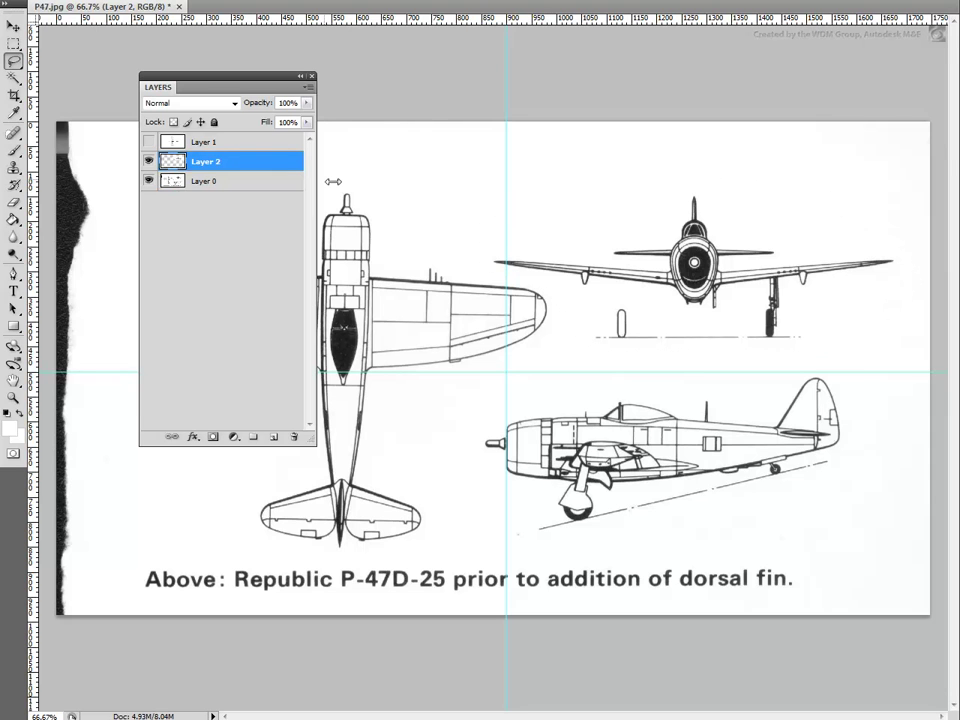
# Step: Move Layer 2 to the top of the stack and centre the front view on the guide crossing
pyautogui.moveTo(207, 165); pyautogui.dragTo(209, 145)
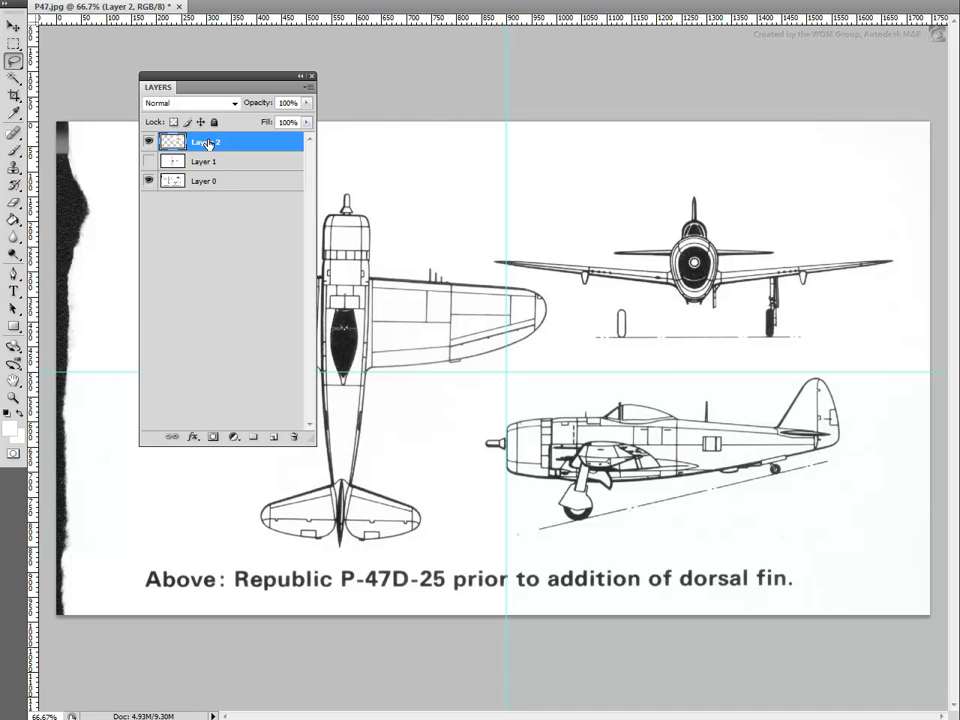
pyautogui.click(13, 24)
pyautogui.moveTo(735, 287); pyautogui.dragTo(539, 382)
pyautogui.press('Down')
pyautogui.press('Down')
pyautogui.press('Down')
pyautogui.press('Down')
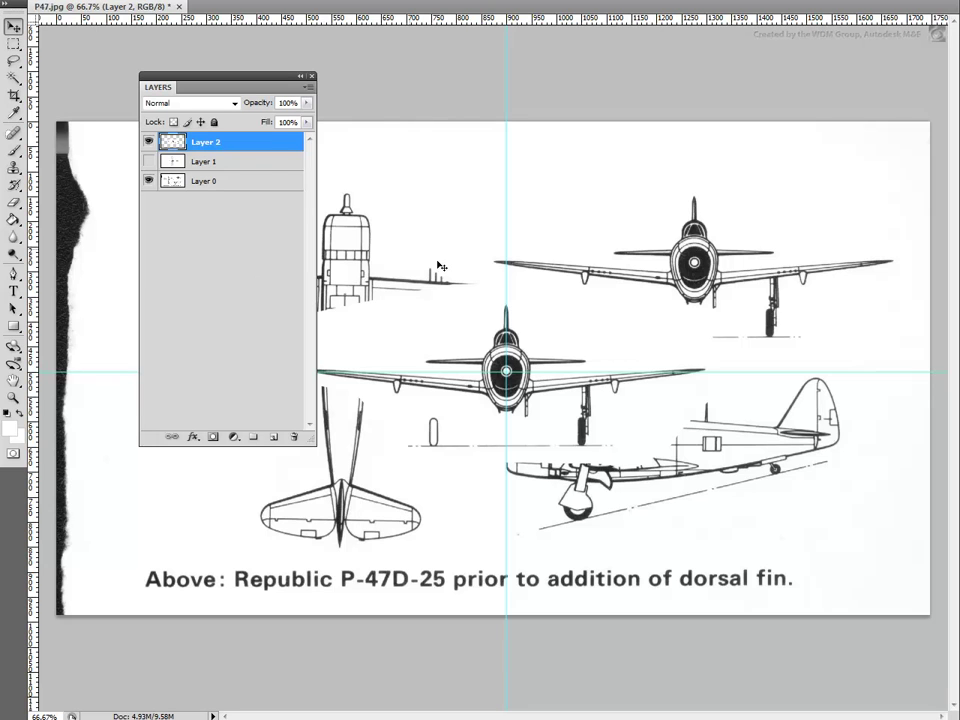
pyautogui.click(196, 161)
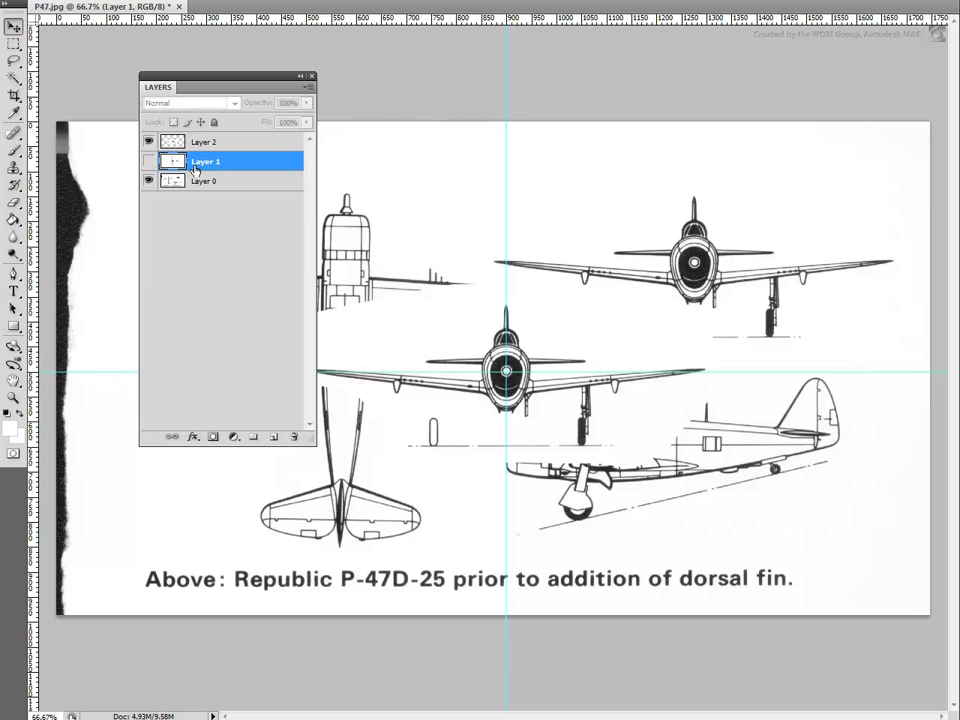
# Step: Add a new Layer 3 and fill it entirely with white
pyautogui.click(273, 437)
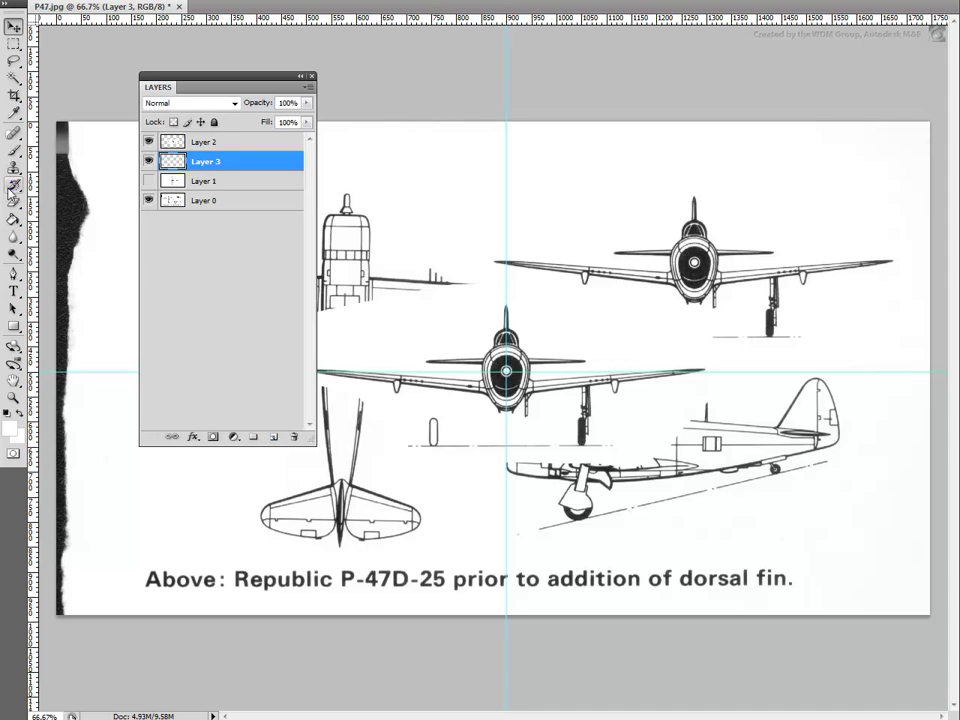
pyautogui.click(13, 219)
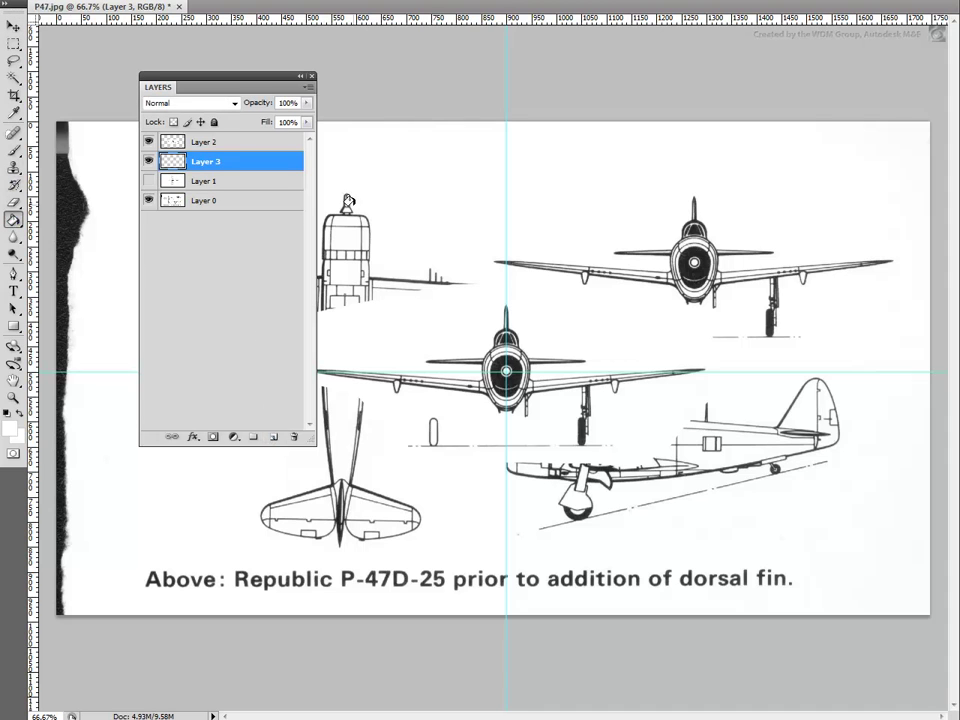
pyautogui.click(425, 196)
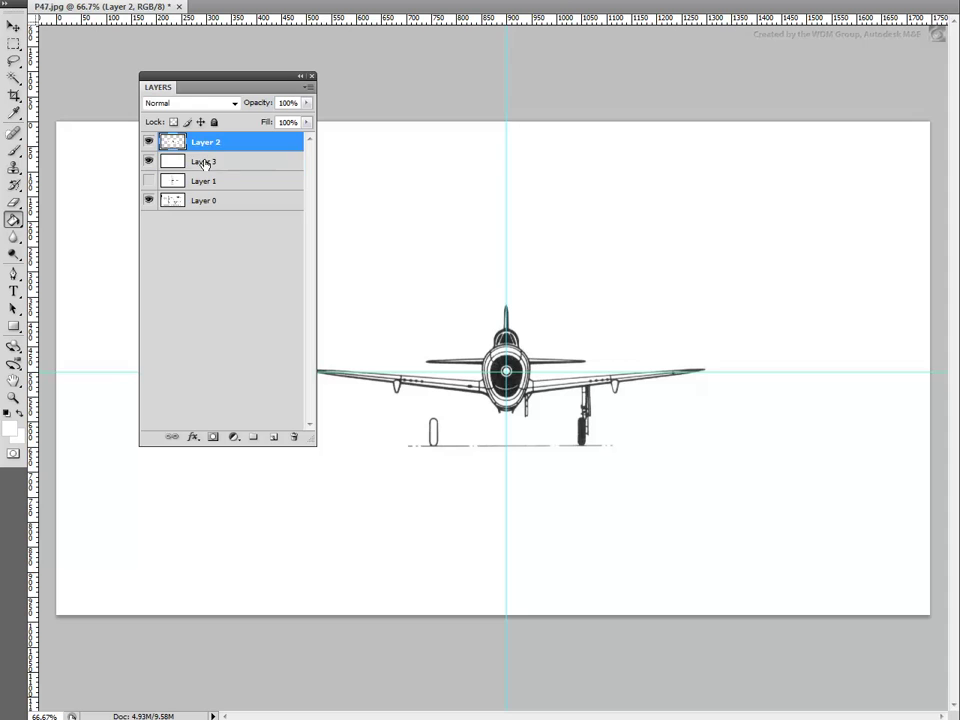
# Step: Merge the white Layer 3 into the front-view Layer 2, then hide Layer 2
pyautogui.keyDown('shift'); pyautogui.click(205, 142); pyautogui.keyUp('shift')
pyautogui.rightClick(205, 167)
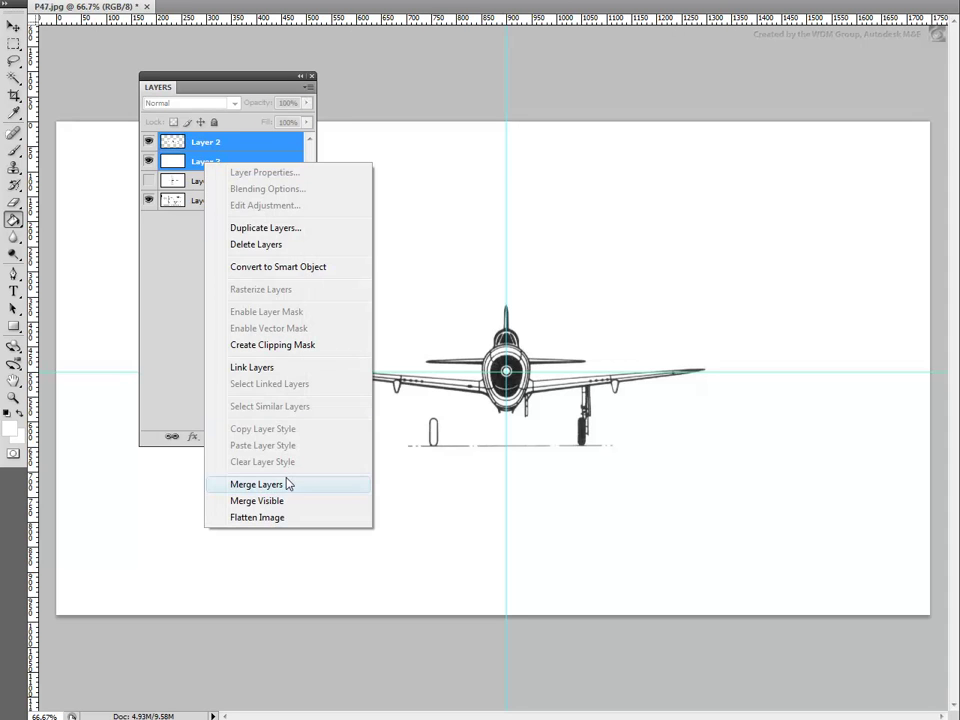
pyautogui.click(287, 484)
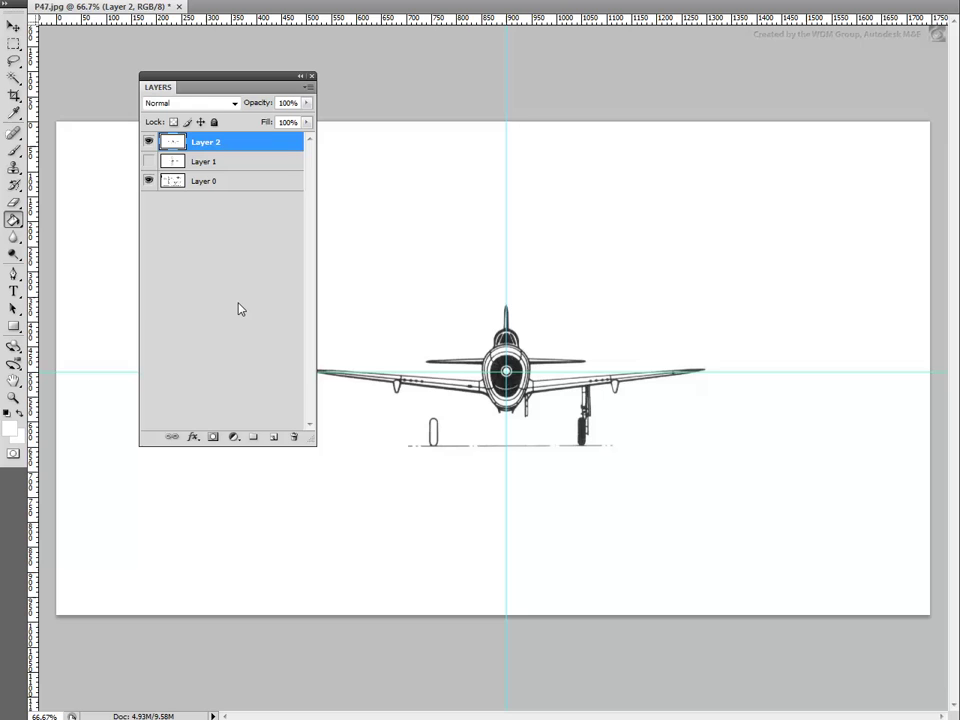
pyautogui.click(148, 143)
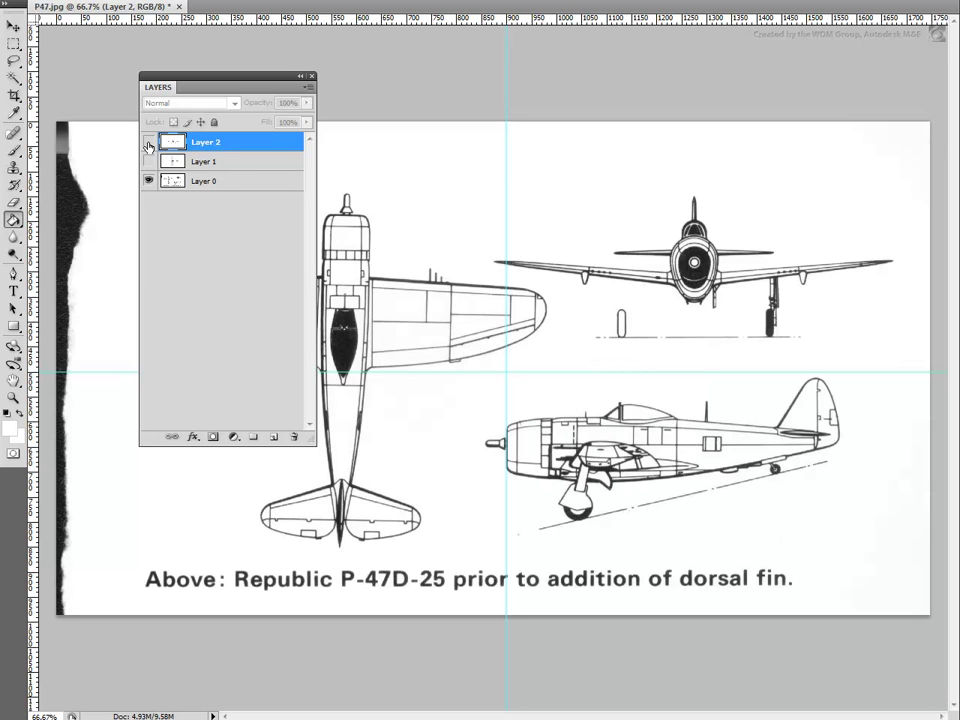
# Step: Lasso the side view on Layer 0, copy it to Layer 3, and move it up the stack
pyautogui.click(213, 188)
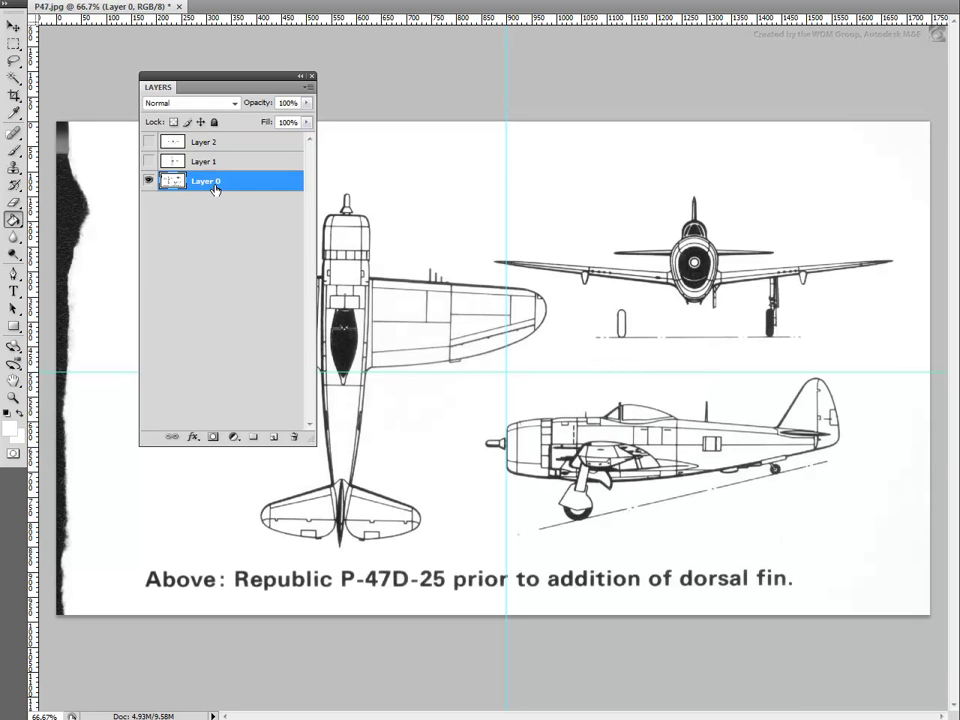
pyautogui.click(16, 64)
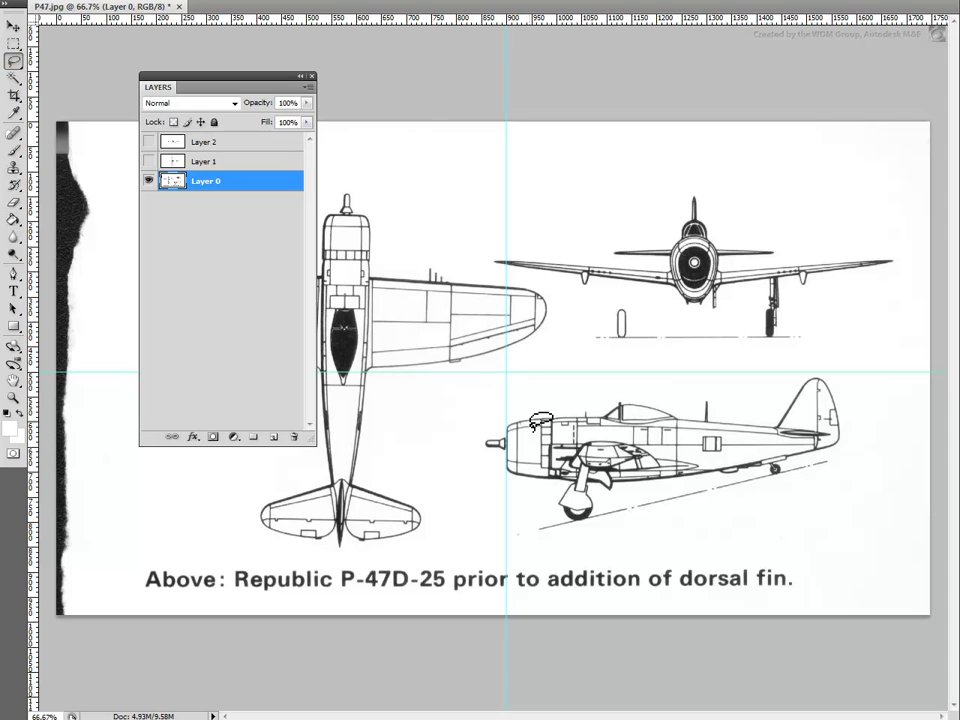
pyautogui.moveTo(521, 397)
pyautogui.mouseDown()
pyautogui.moveTo(464, 459)
pyautogui.moveTo(524, 535)
pyautogui.moveTo(621, 542)
pyautogui.moveTo(743, 524)
pyautogui.moveTo(852, 460)
pyautogui.moveTo(888, 395)
pyautogui.moveTo(852, 370)
pyautogui.moveTo(562, 381)
pyautogui.mouseUp()
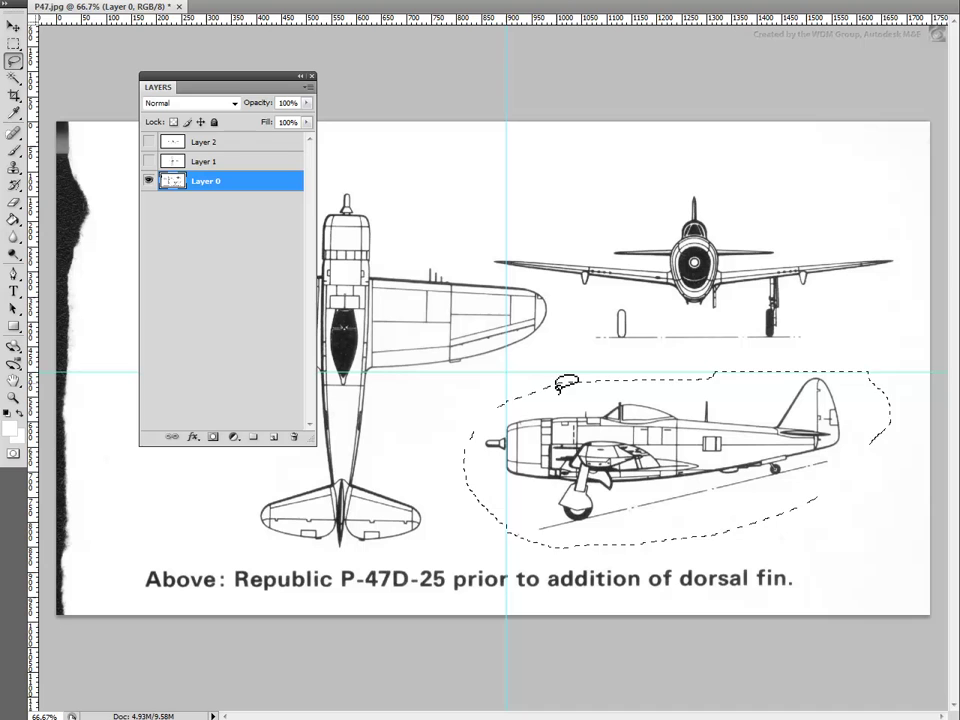
pyautogui.hotkey('ctrl', 'j')
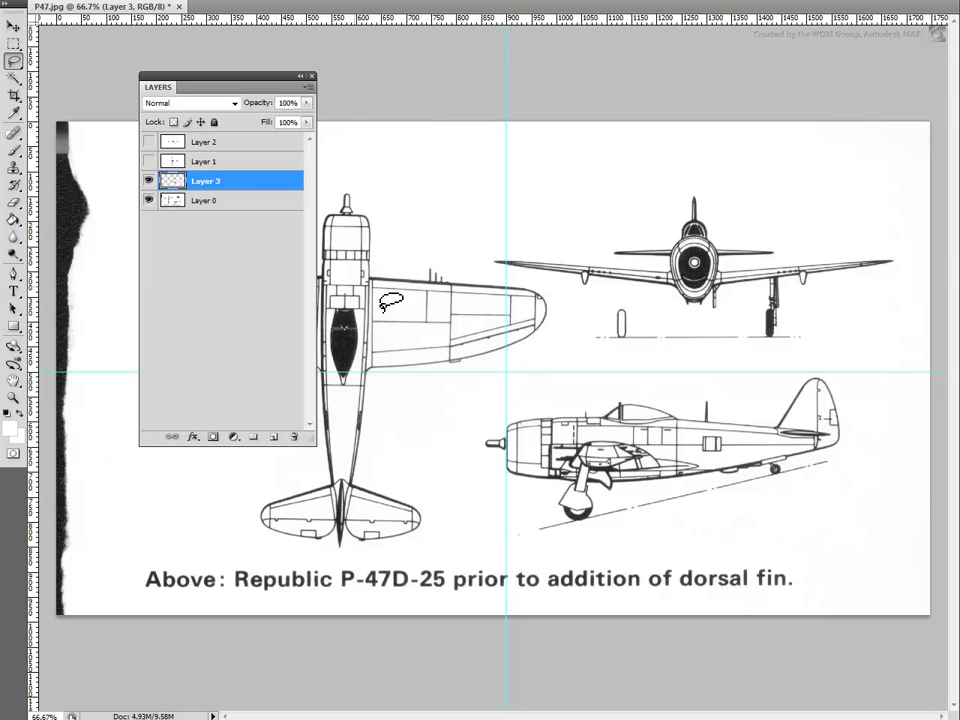
pyautogui.moveTo(163, 181)
pyautogui.mouseDown()
pyautogui.moveTo(207, 176)
pyautogui.moveTo(209, 144)
pyautogui.mouseUp()
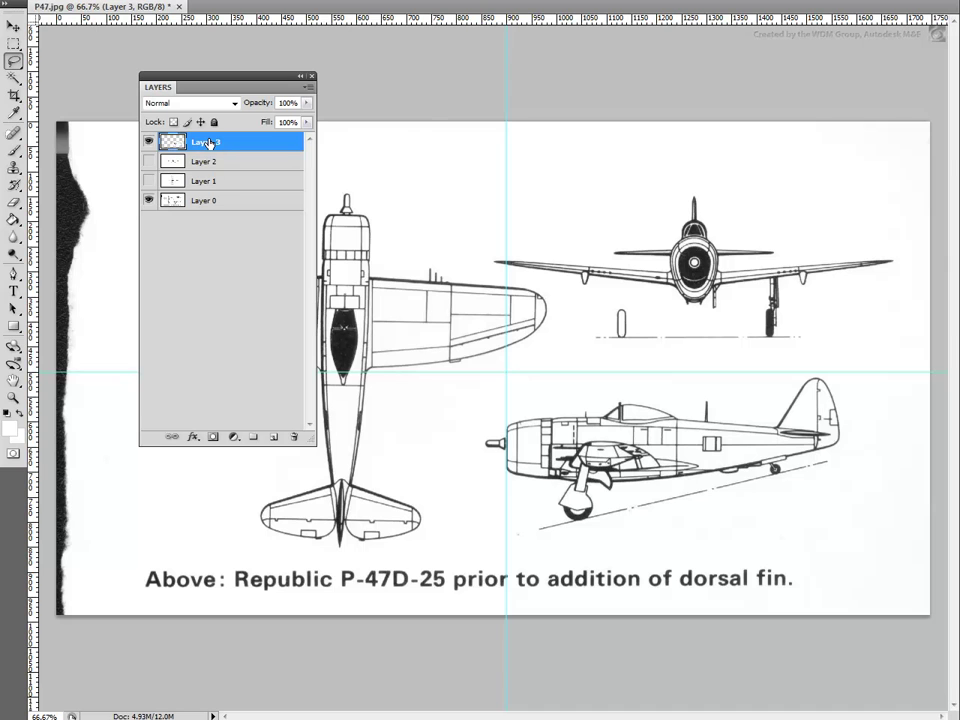
# Step: Show the centred front-view Layer 2 and begin editing Layer 3's opacity
pyautogui.click(150, 164)
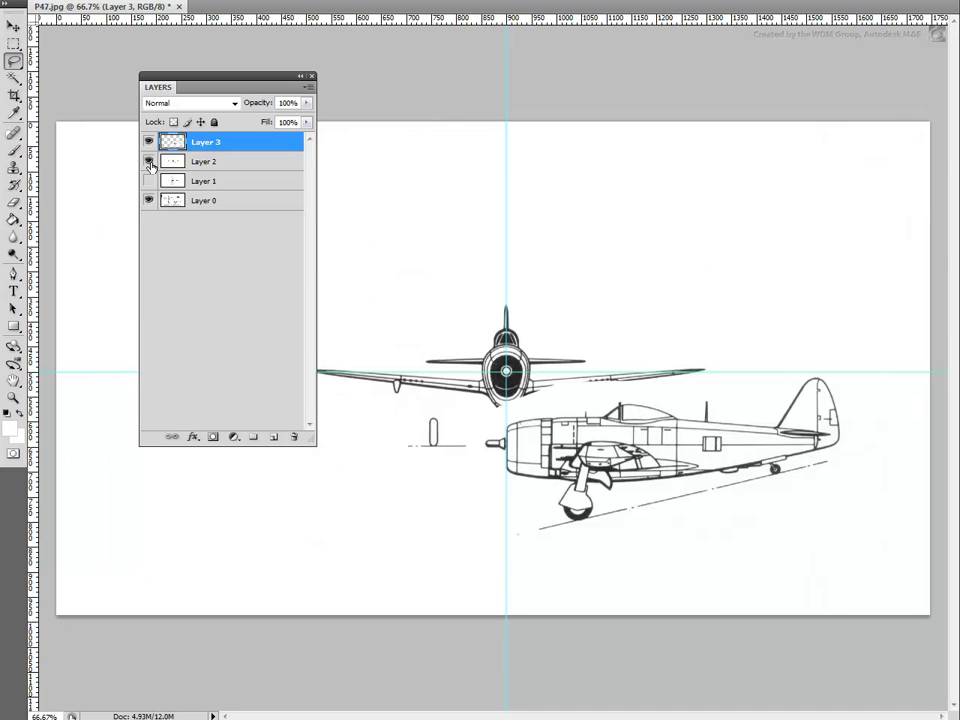
pyautogui.moveTo(598, 450); pyautogui.dragTo(599, 452)
pyautogui.click(281, 103)
# Step: Set Layer 3 to 50% opacity and position the side view over the front view on the guides
pyautogui.write('50')
pyautogui.click(14, 25)
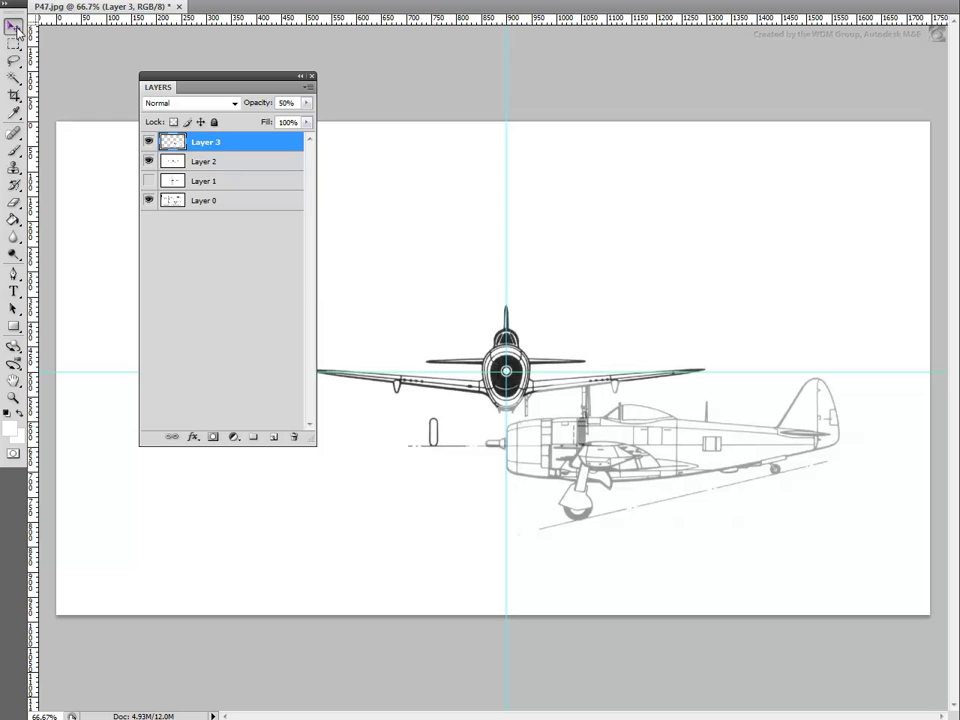
pyautogui.moveTo(643, 470)
pyautogui.mouseDown()
pyautogui.moveTo(586, 447)
pyautogui.moveTo(590, 414)
pyautogui.moveTo(519, 392)
pyautogui.moveTo(330, 398)
pyautogui.mouseUp()
pyautogui.moveTo(375, 431)
pyautogui.mouseDown()
pyautogui.moveTo(418, 422)
pyautogui.moveTo(562, 429)
pyautogui.moveTo(553, 416)
pyautogui.mouseUp()
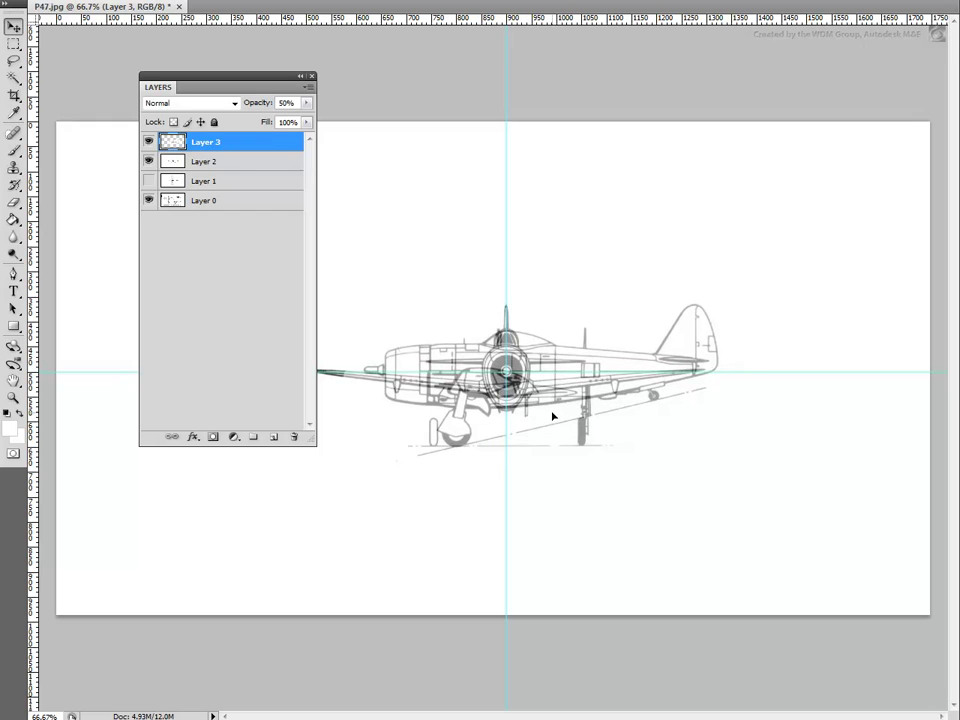
pyautogui.moveTo(565, 426)
pyautogui.mouseDown()
pyautogui.moveTo(371, 422)
pyautogui.moveTo(597, 424)
pyautogui.moveTo(585, 425)
pyautogui.mouseUp()
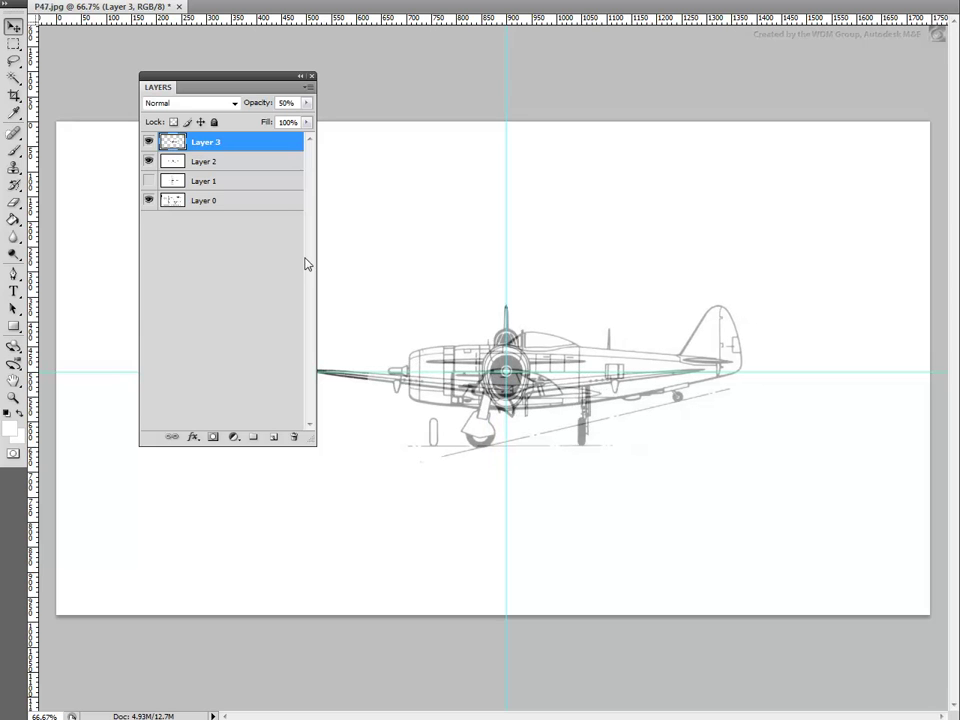
# Step: Hide the front view, show the top view, align the side view over it, and restore 100% opacity
pyautogui.click(149, 161)
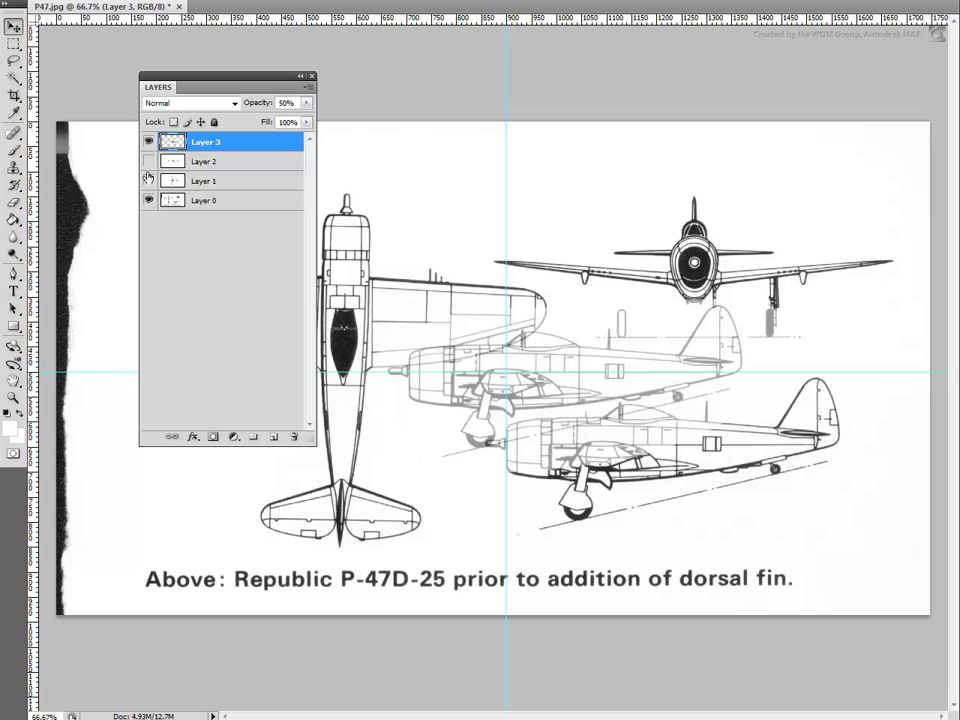
pyautogui.click(149, 161)
pyautogui.click(149, 181)
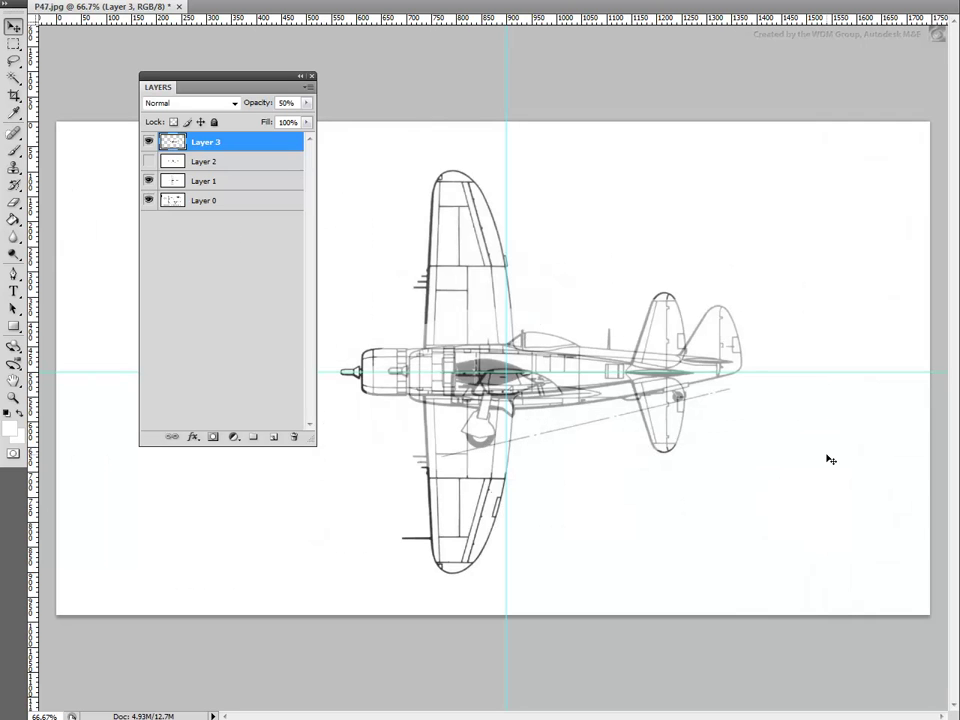
pyautogui.moveTo(648, 427); pyautogui.dragTo(556, 394)
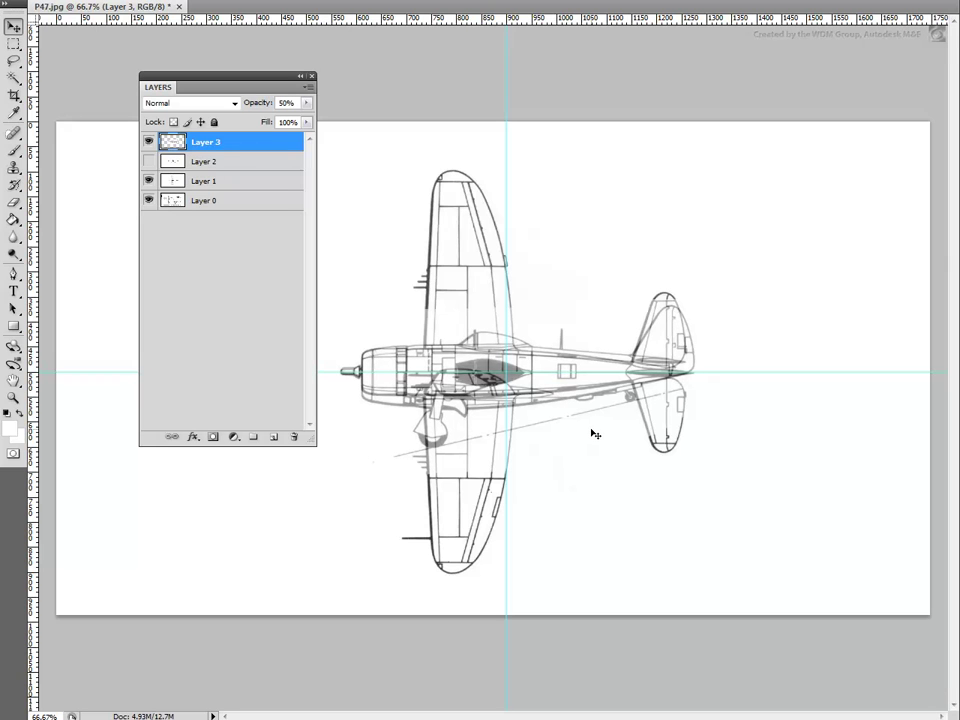
pyautogui.click(292, 104)
pyautogui.write('100')
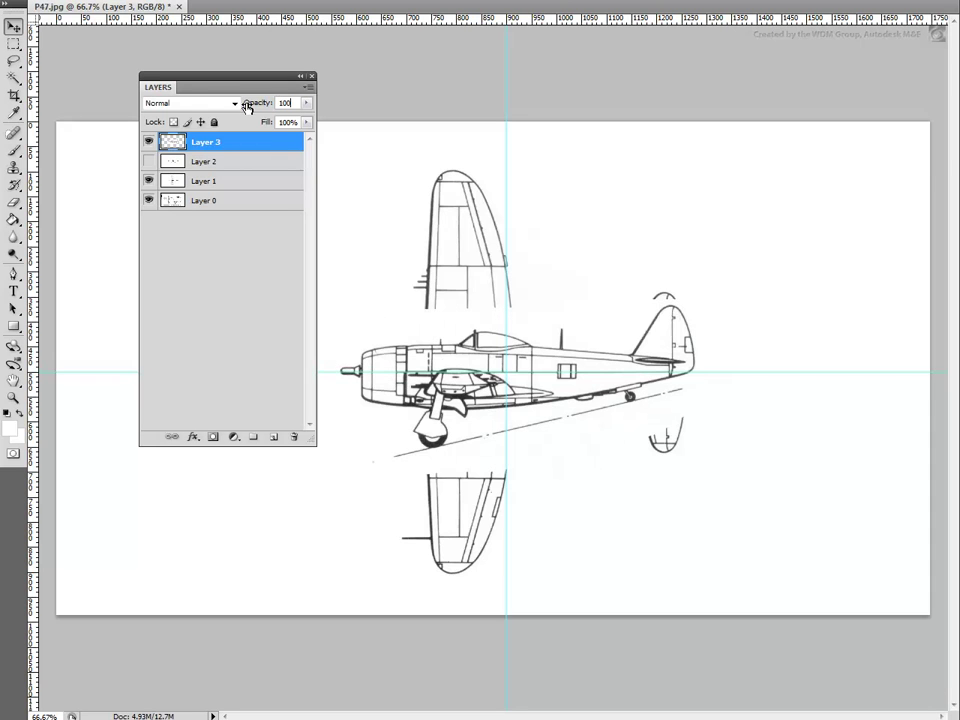
# Step: Add a new layer above the front view and fill it white with the Paint Bucket
pyautogui.click(204, 163)
pyautogui.click(273, 436)
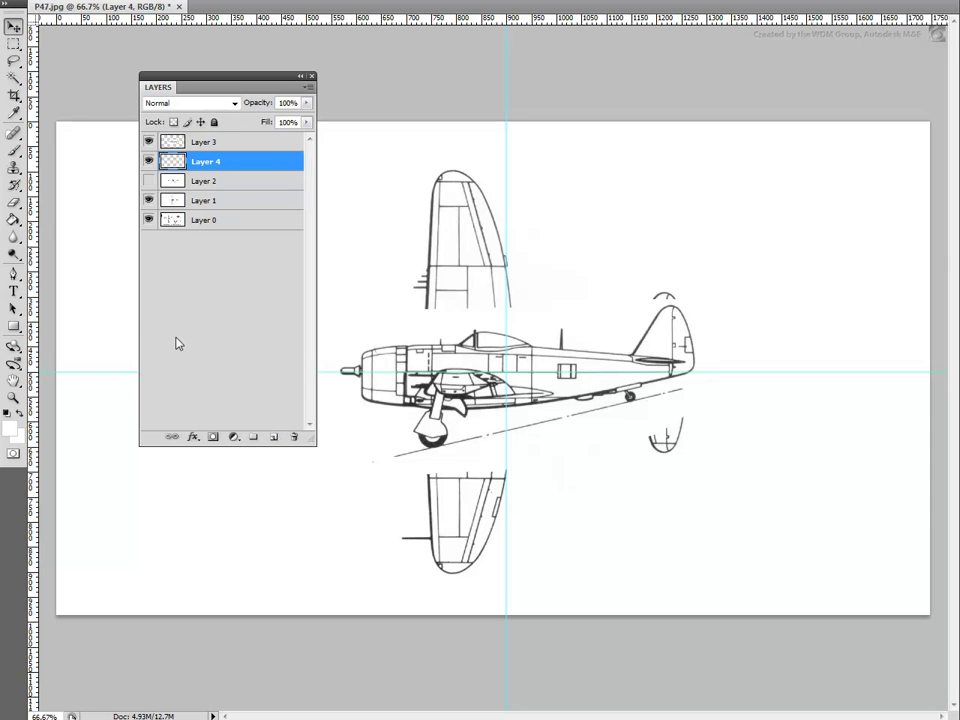
pyautogui.click(14, 219)
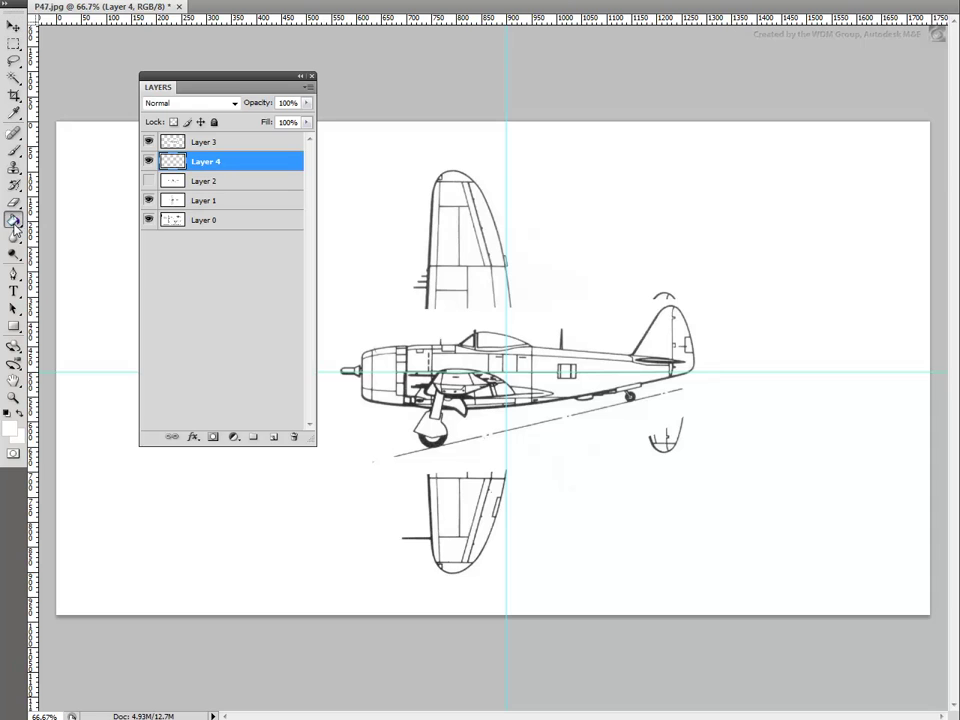
pyautogui.click(100, 253)
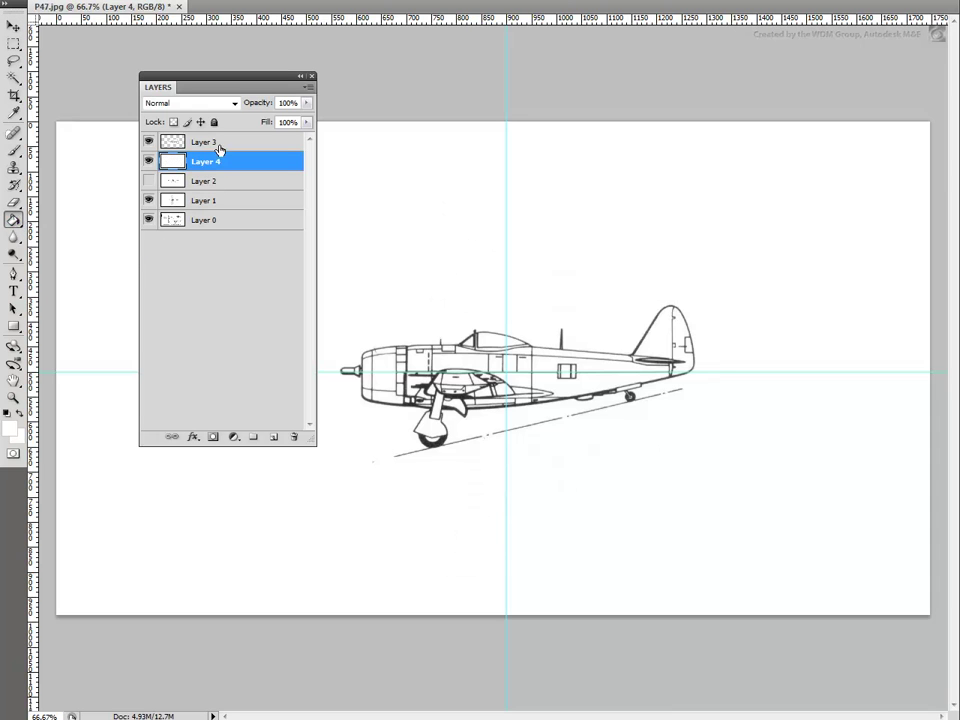
# Step: Merge the white layer into the side-view Layer 3
pyautogui.click(205, 143)
pyautogui.keyDown('shift'); pyautogui.click(205, 166); pyautogui.keyUp('shift')
pyautogui.rightClick(207, 166)
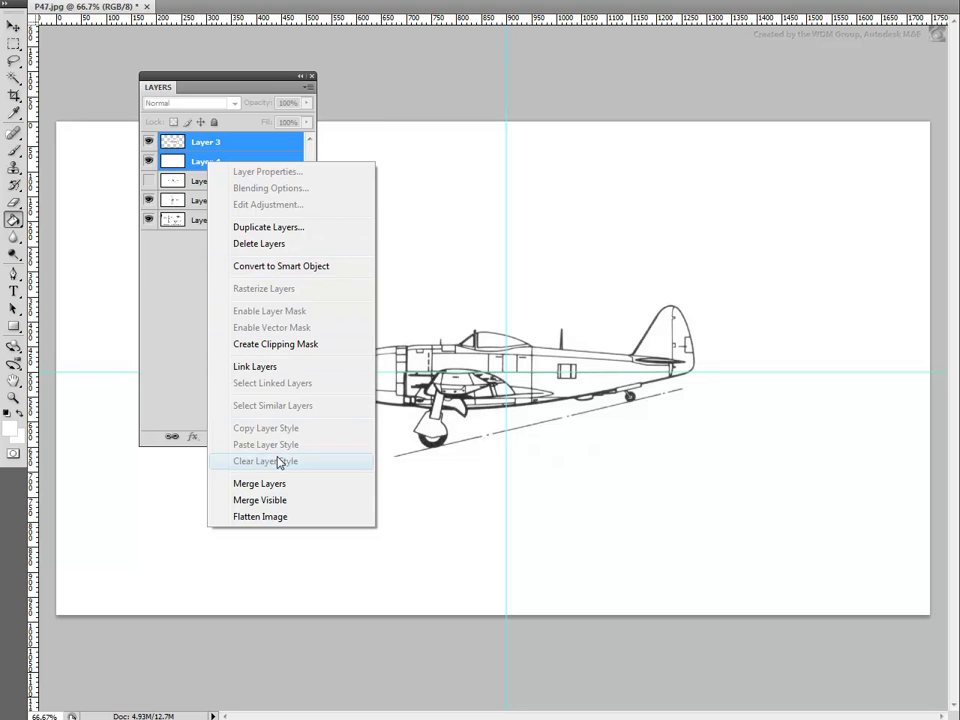
pyautogui.click(274, 484)
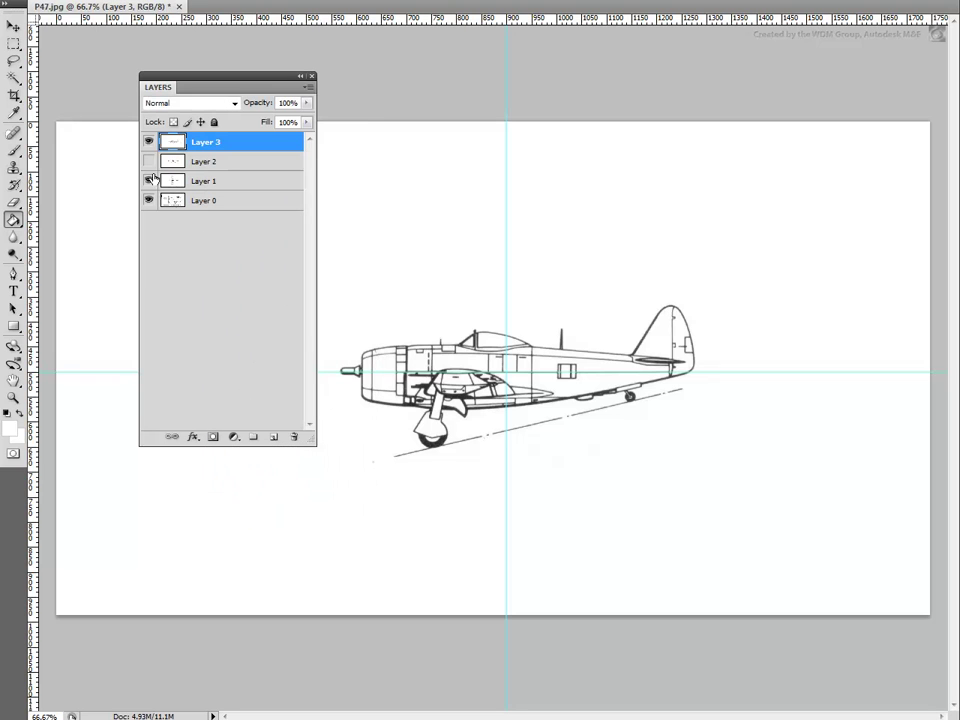
# Step: Toggle layer visibility to inspect the side, front and top views individually
pyautogui.click(148, 141)
pyautogui.click(148, 161)
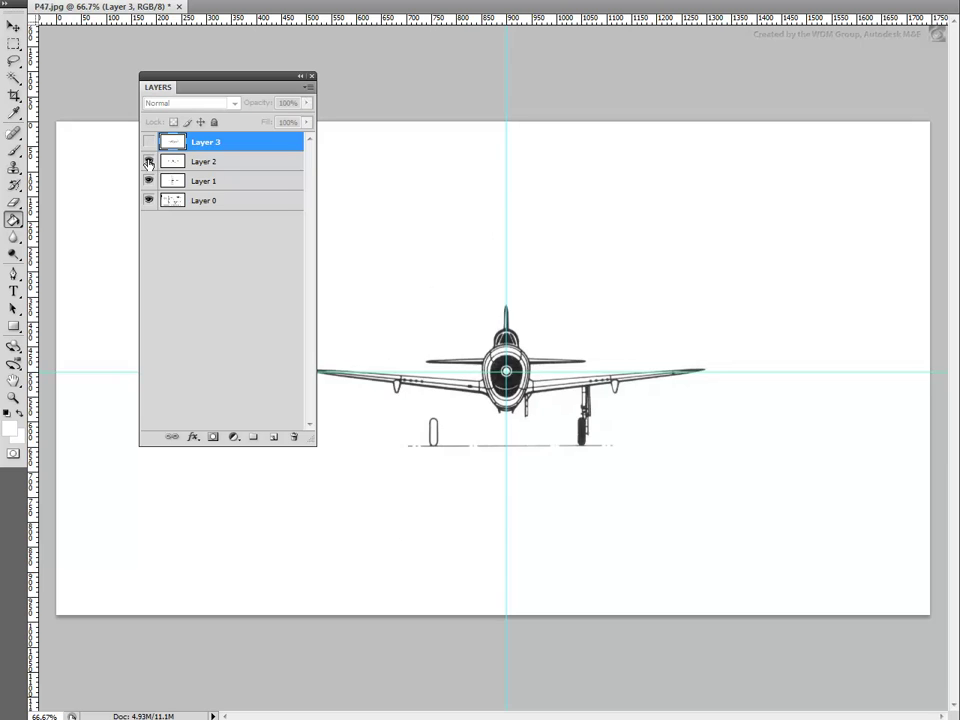
pyautogui.click(148, 177)
pyautogui.click(148, 166)
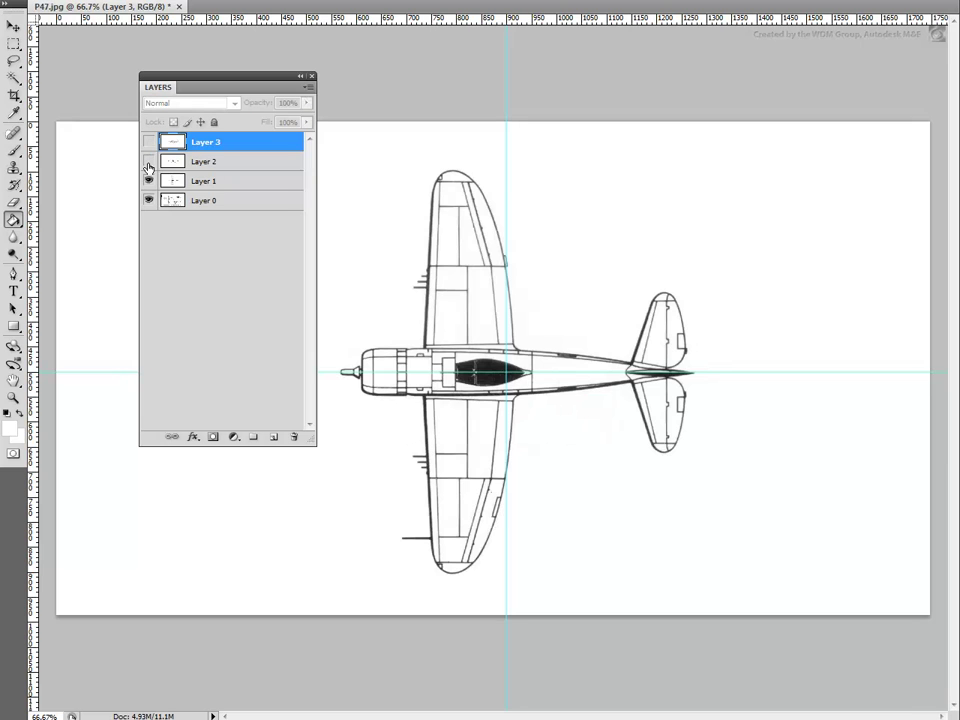
pyautogui.click(148, 161)
pyautogui.click(148, 141)
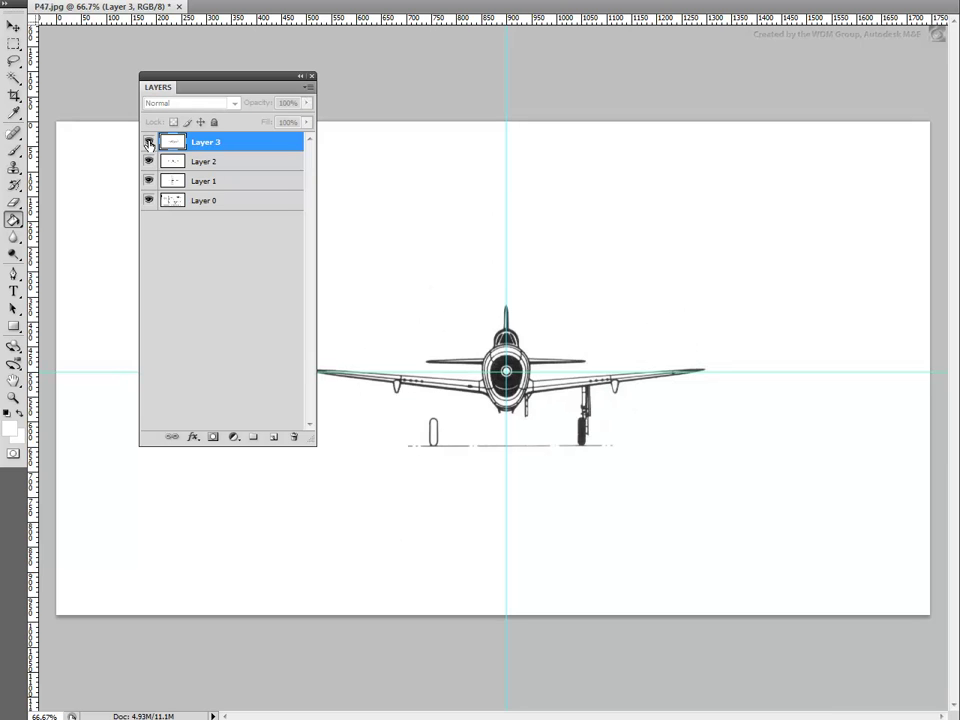
# Step: Delete the original blueprint Layer 0, confirming with Yes
pyautogui.click(210, 203)
pyautogui.click(294, 440)
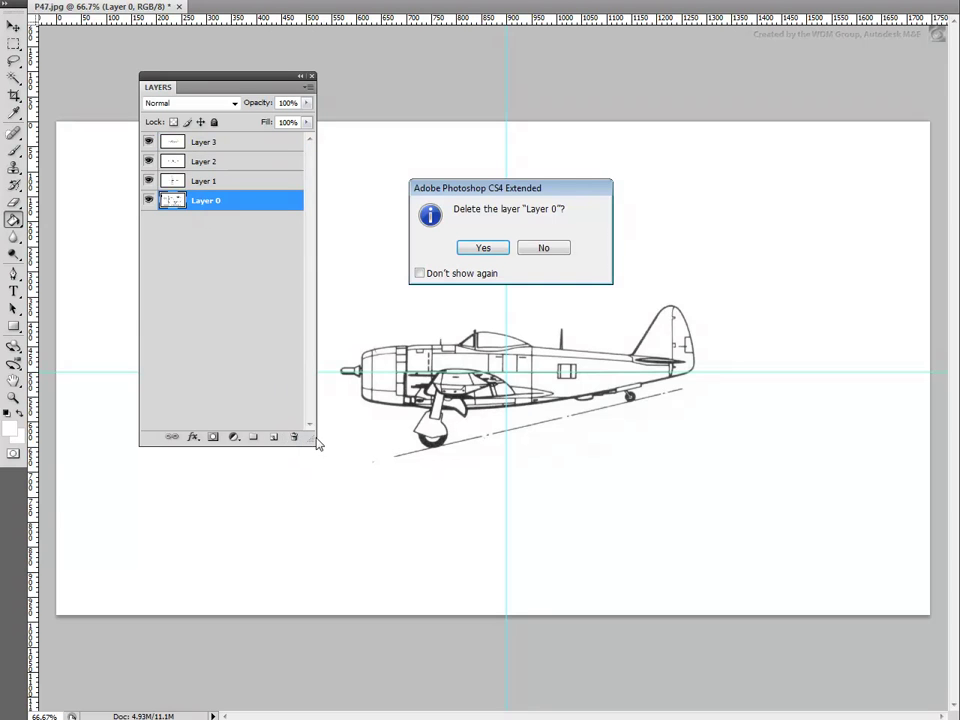
pyautogui.click(486, 247)
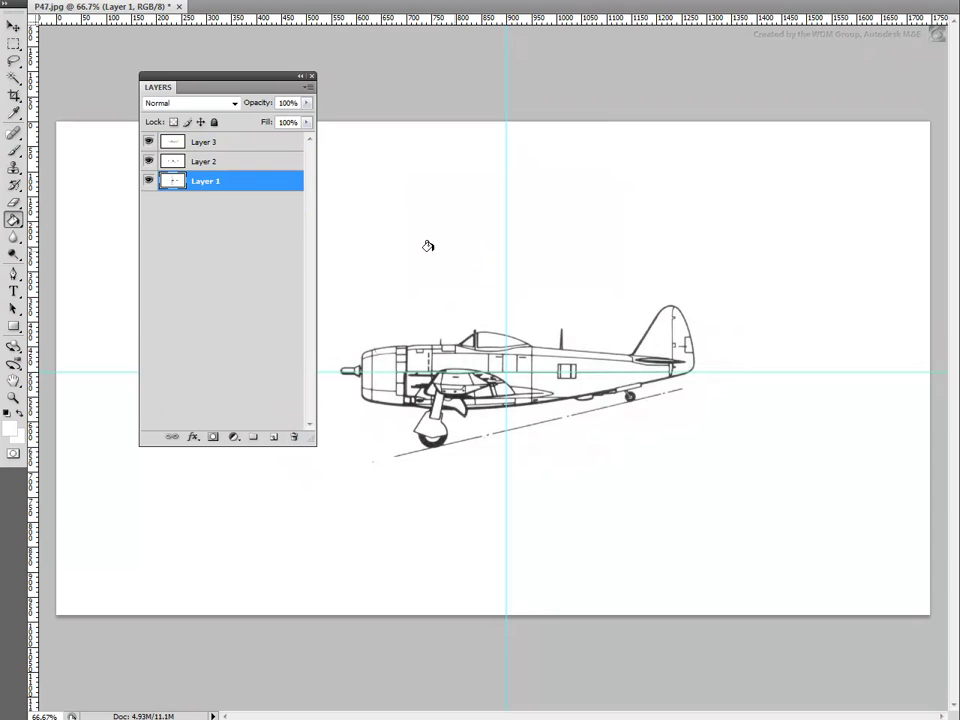
# Step: Recheck the front and top views, then move the Layers panel off the drawing
pyautogui.click(148, 141)
pyautogui.click(148, 161)
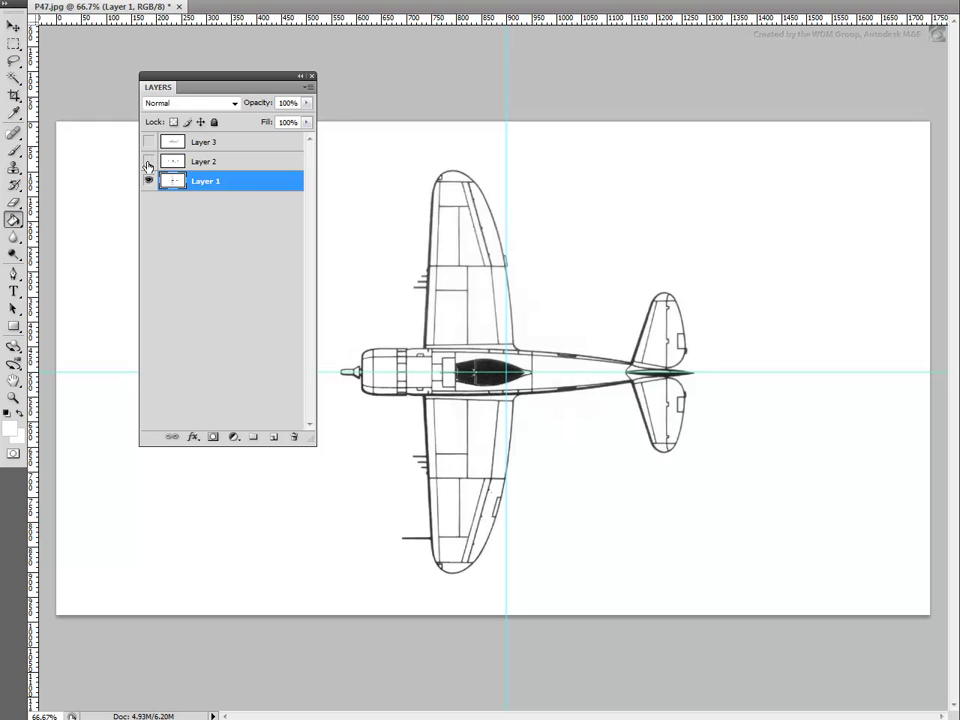
pyautogui.click(148, 161)
pyautogui.click(148, 141)
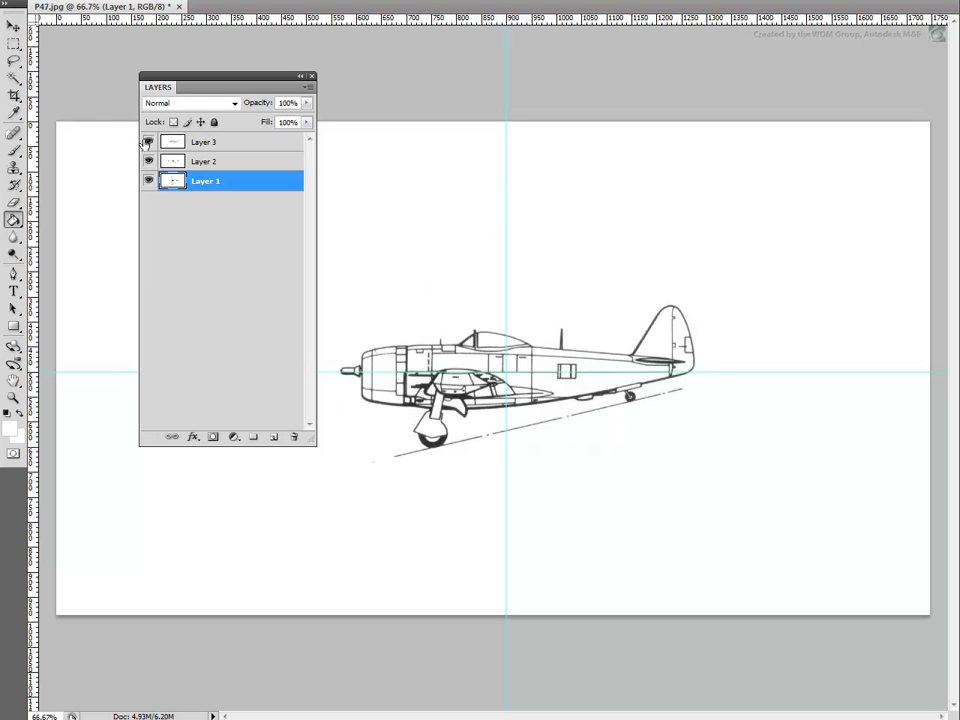
pyautogui.moveTo(224, 86); pyautogui.dragTo(840, 59)
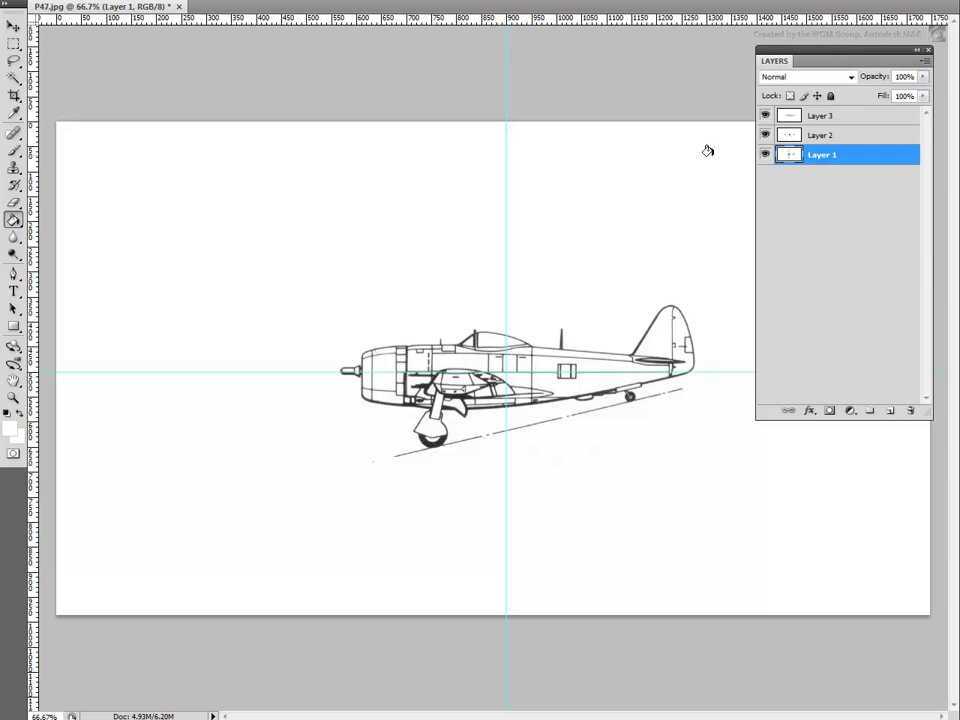
# Step: Rename Layer 1 to 'Top' in the Layers panel
pyautogui.doubleClick(818, 155)
pyautogui.write('Top')
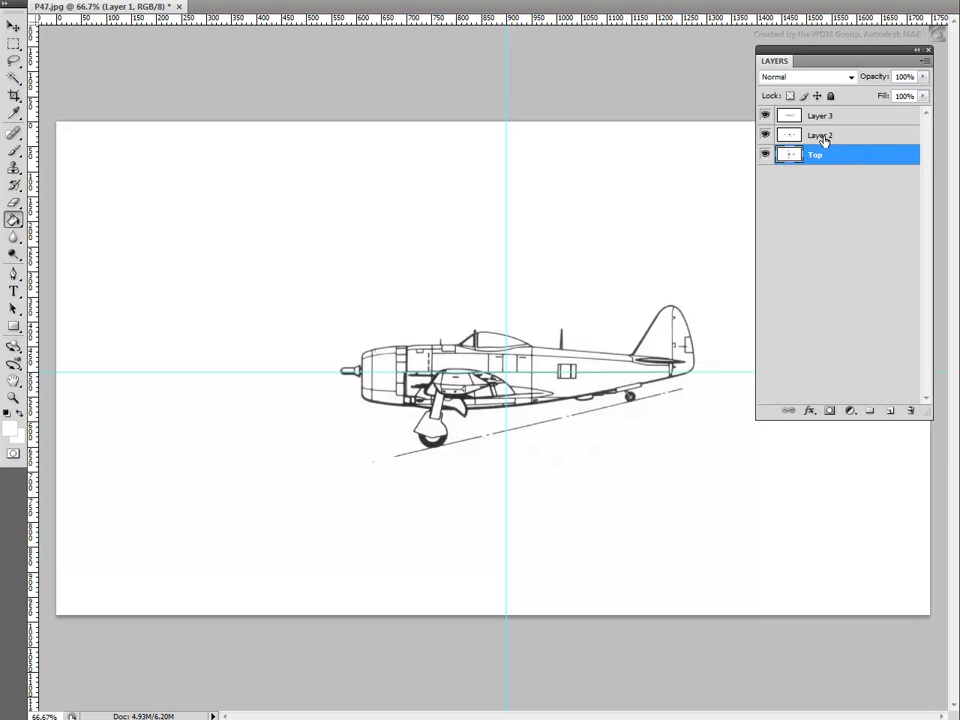